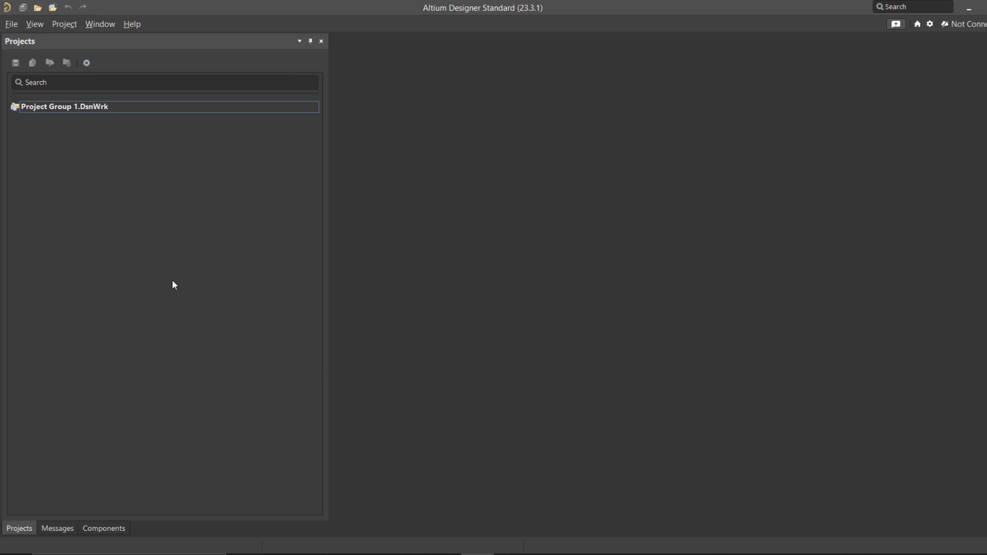
Create an empty local PCB project named Electret Microphone Amplifier in the folder C:\Desktop\Electret Microphone Amplifier.
click(13, 27)
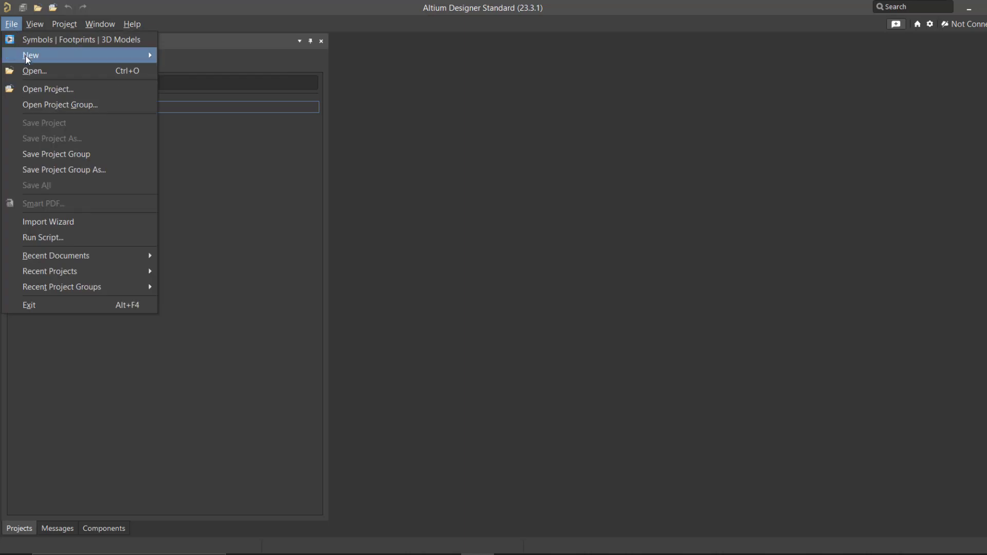
mouse_move(26, 54)
click(179, 56)
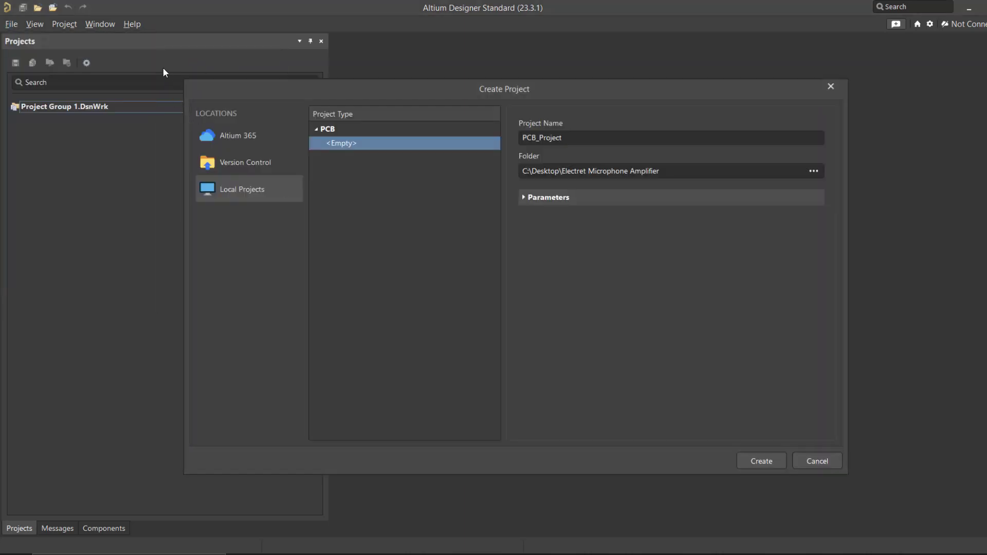
double_click(599, 138)
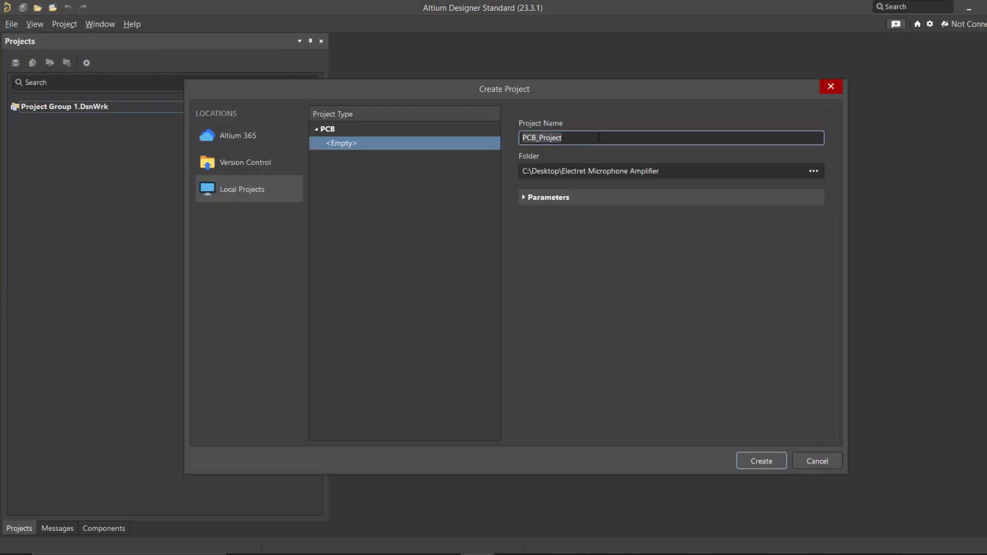
click(682, 170)
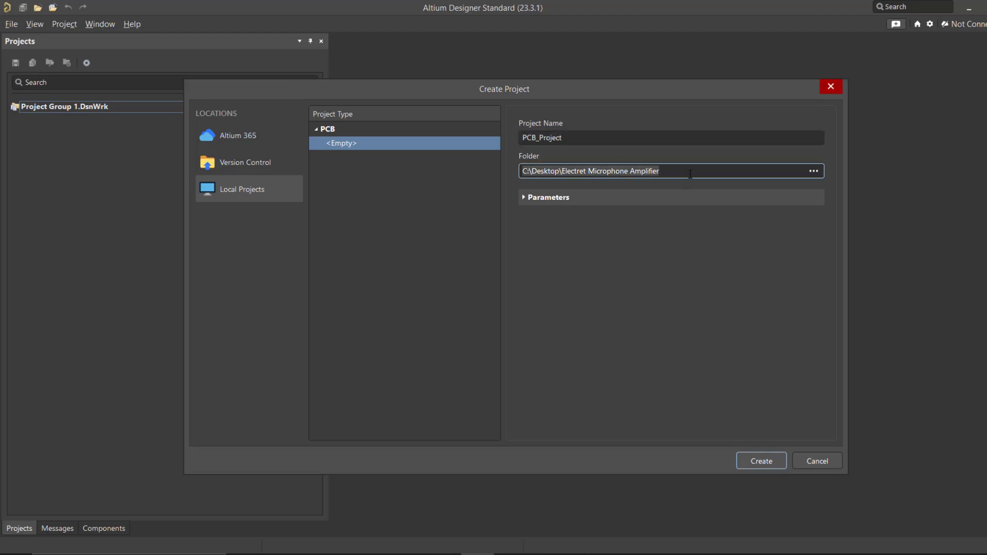
click(690, 174)
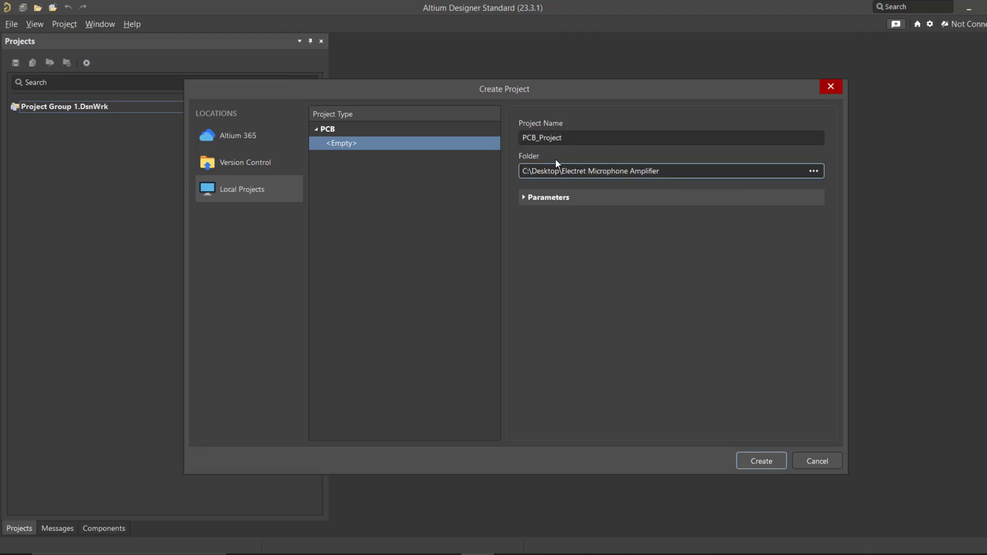
click(571, 139)
text(Electret Microphone Amplifier)
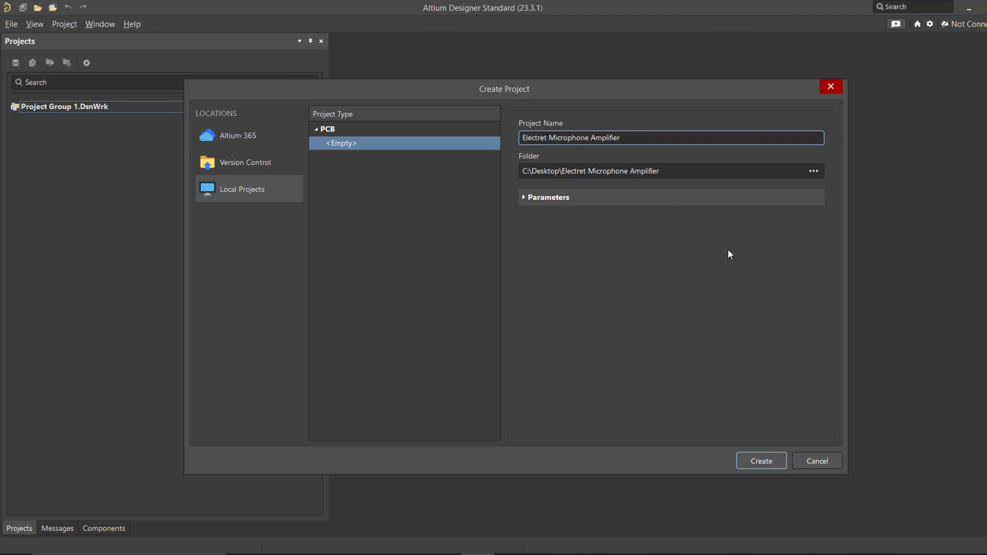
click(755, 466)
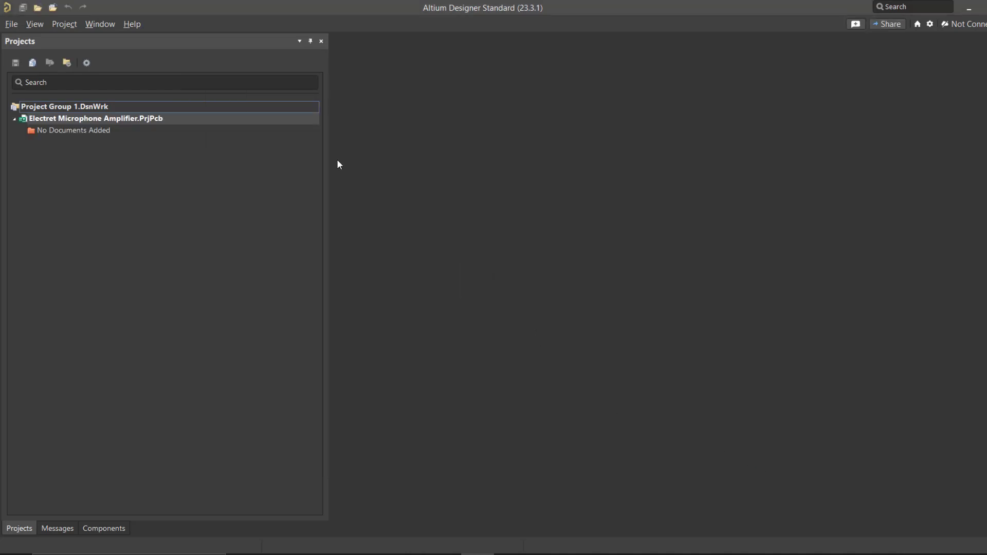
Add a new schematic document to the Electret Microphone Amplifier project.
click(12, 24)
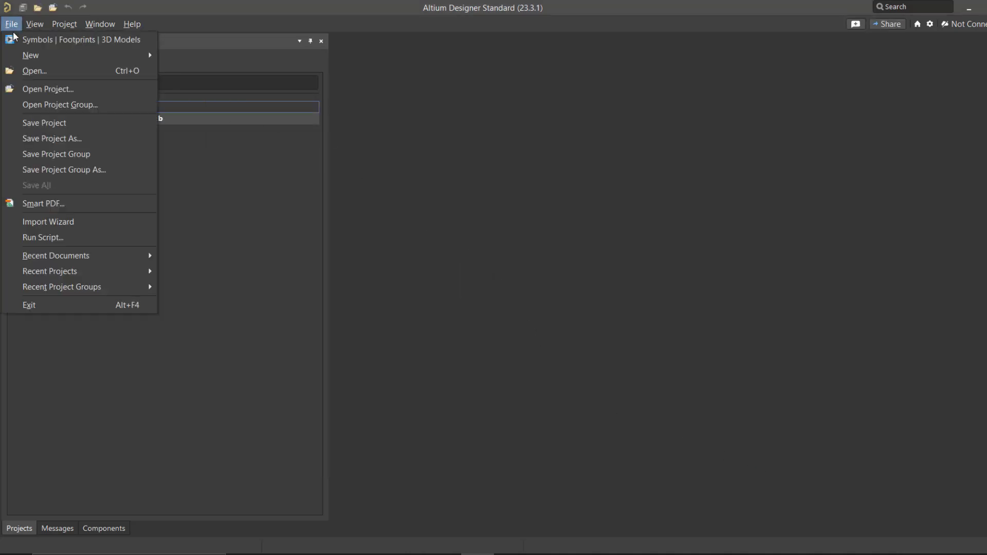
mouse_move(45, 55)
click(220, 75)
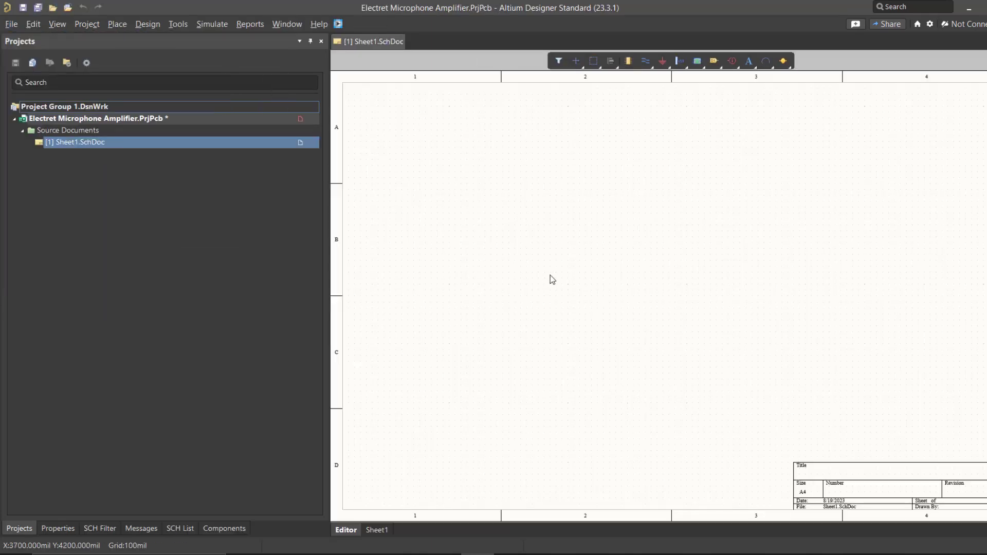
ctrl+scroll(503, 238, down, 4)
right_drag(547, 273, 551, 250)
ctrl+scroll(551, 250, up, 2)
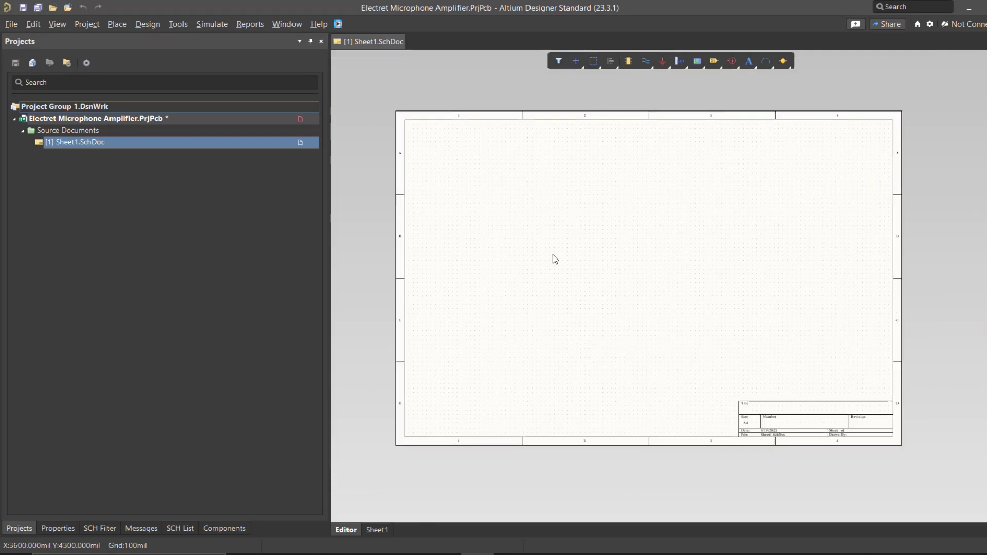
Save the new schematic sheet under the name Electret Microphone Amplifier in the project folder.
right_click(187, 148)
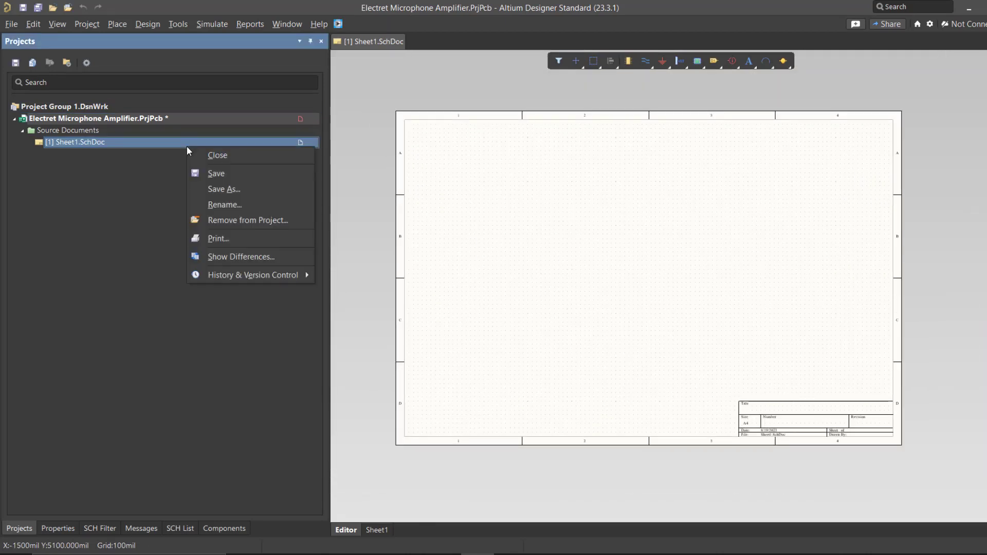
click(233, 174)
click(502, 402)
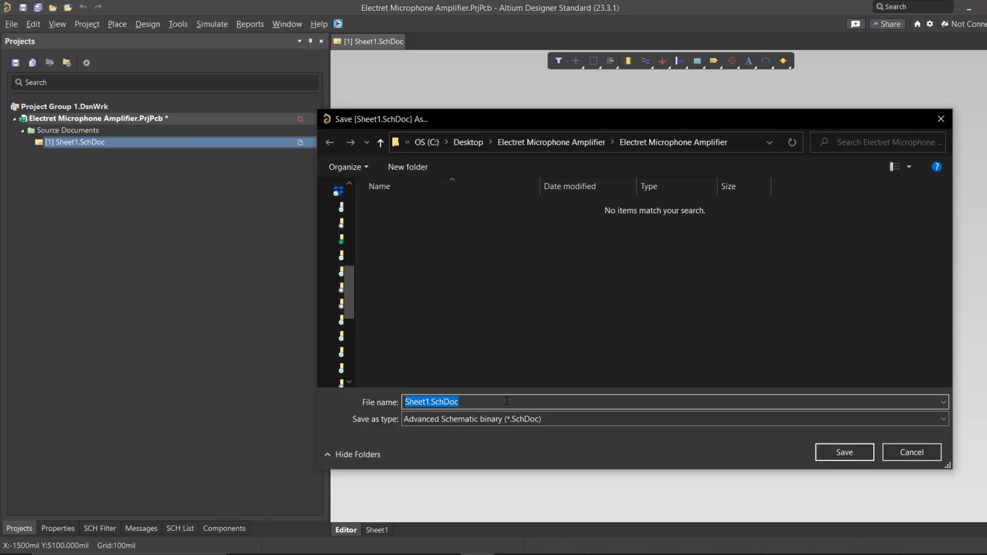
text(Electret Microphone Amplifier)
click(545, 363)
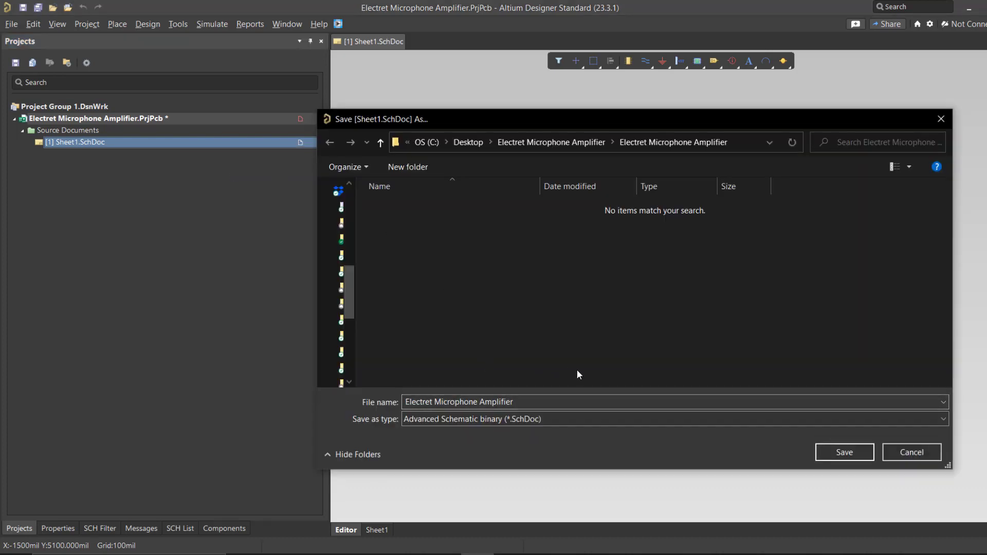
click(845, 453)
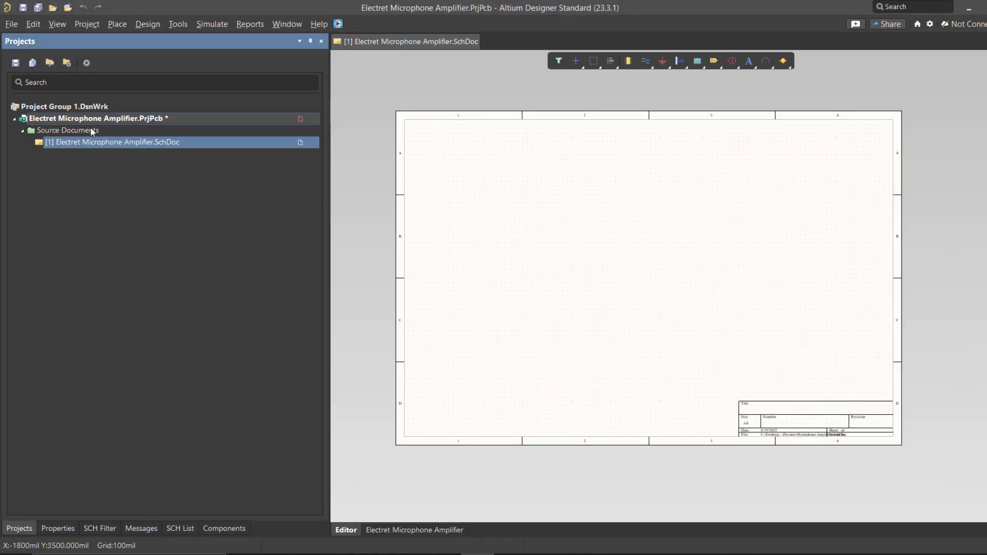
Create a new file-based schematic library in the project.
click(11, 24)
mouse_move(29, 55)
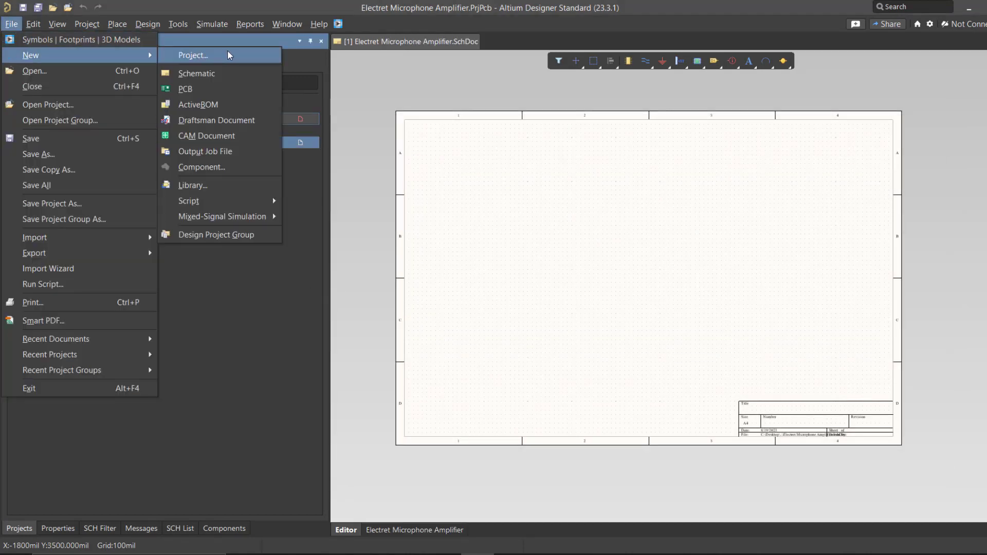
click(217, 186)
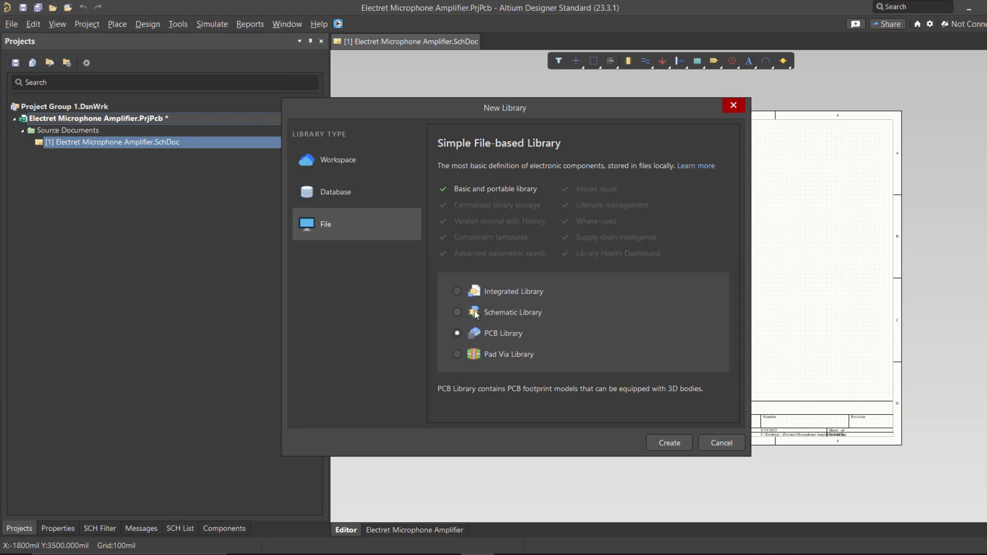
click(475, 313)
click(671, 444)
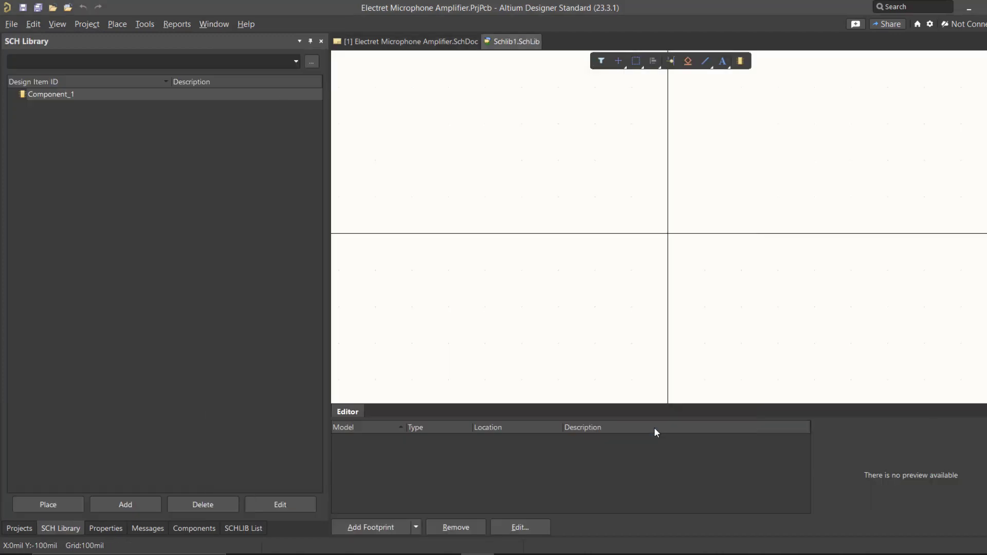
Save the schematic library as Electret Microphone Amplifier in the project folder.
right_drag(664, 338, 544, 304)
ctrl+scroll(545, 303, down, 4)
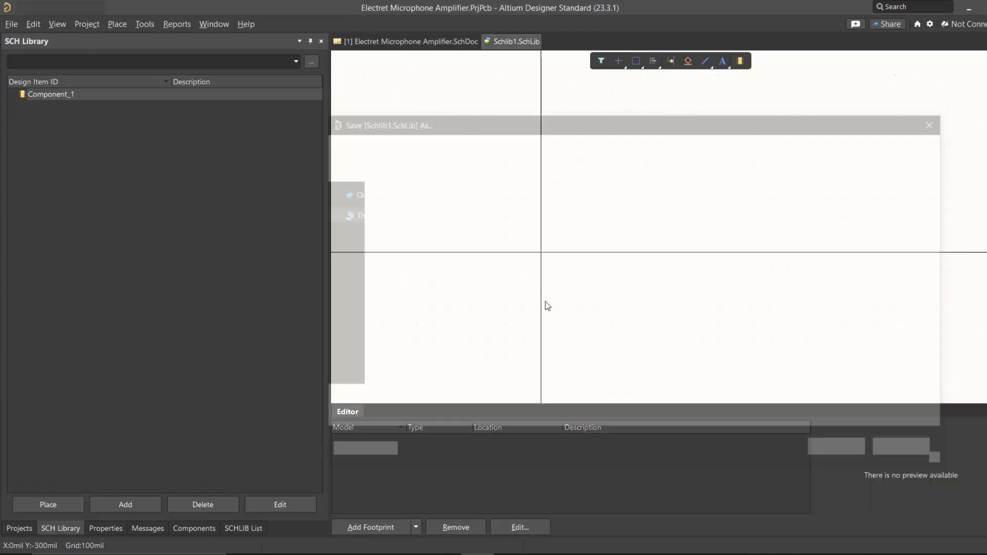
key(ctrl+s)
text(Electret Microphone Amplifier)
click(615, 341)
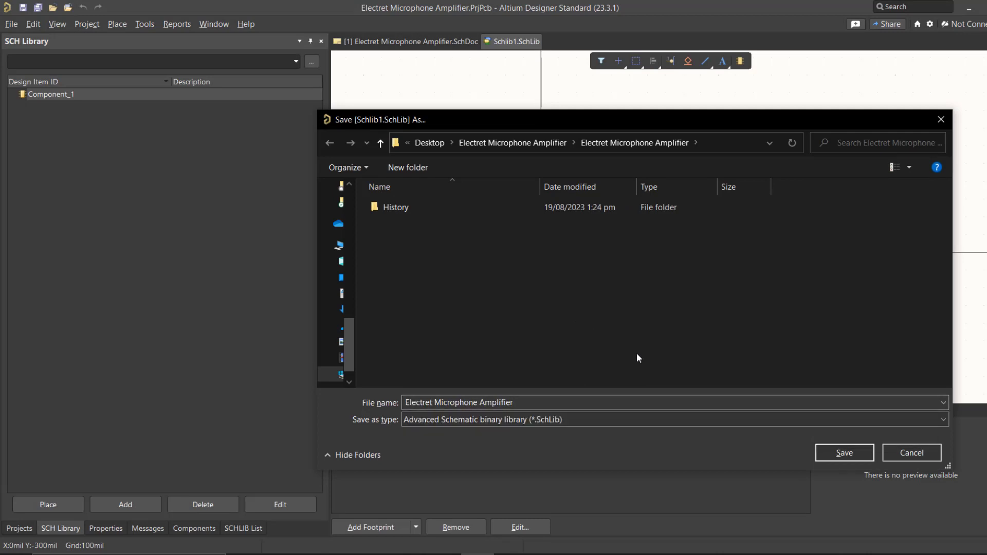
click(845, 453)
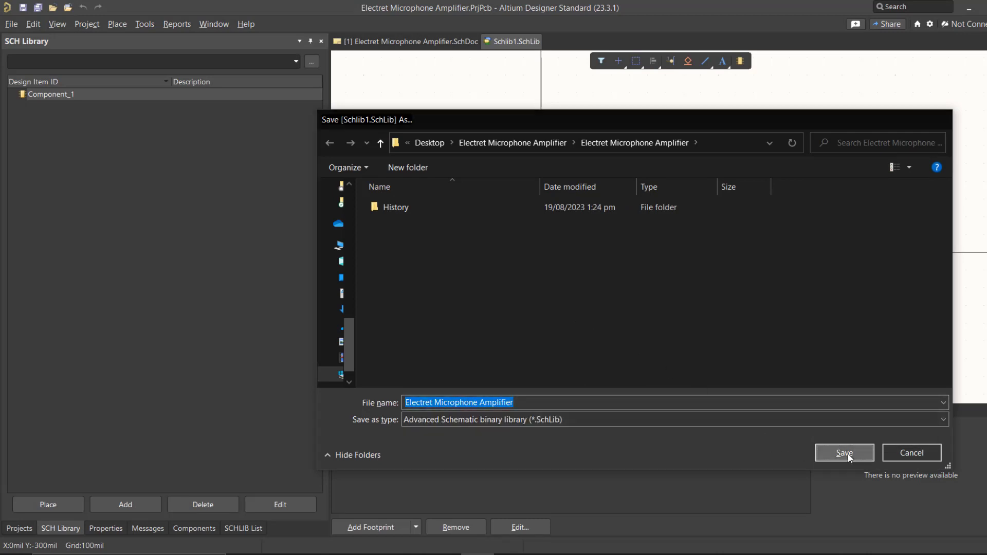
Create a new file-based PCB library in the project.
right_drag(662, 357, 628, 256)
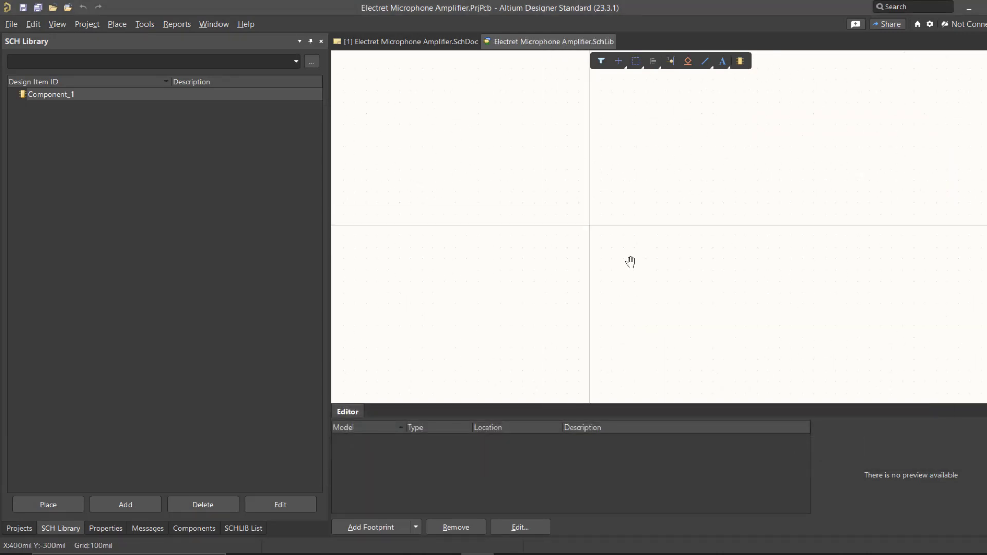
click(15, 27)
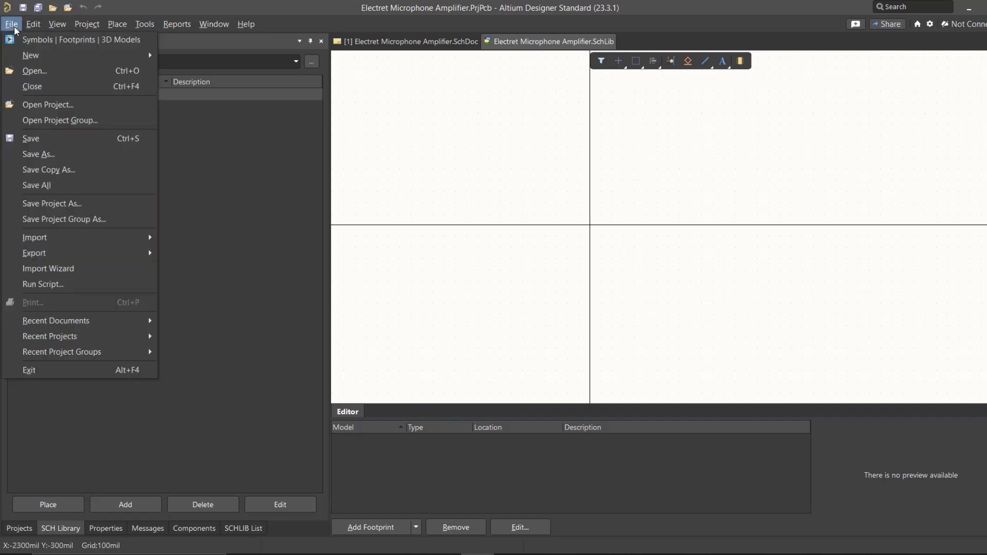
mouse_move(29, 55)
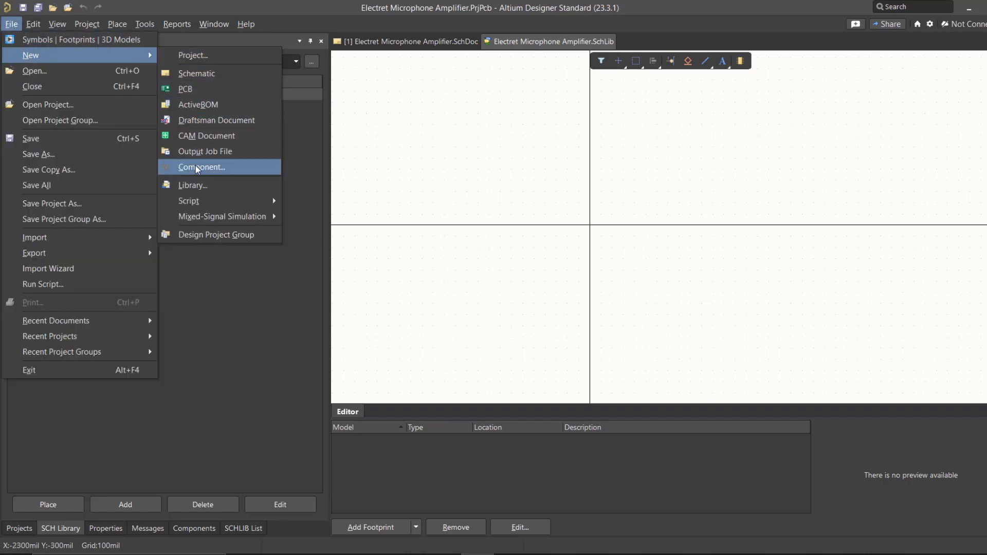
click(197, 185)
click(496, 335)
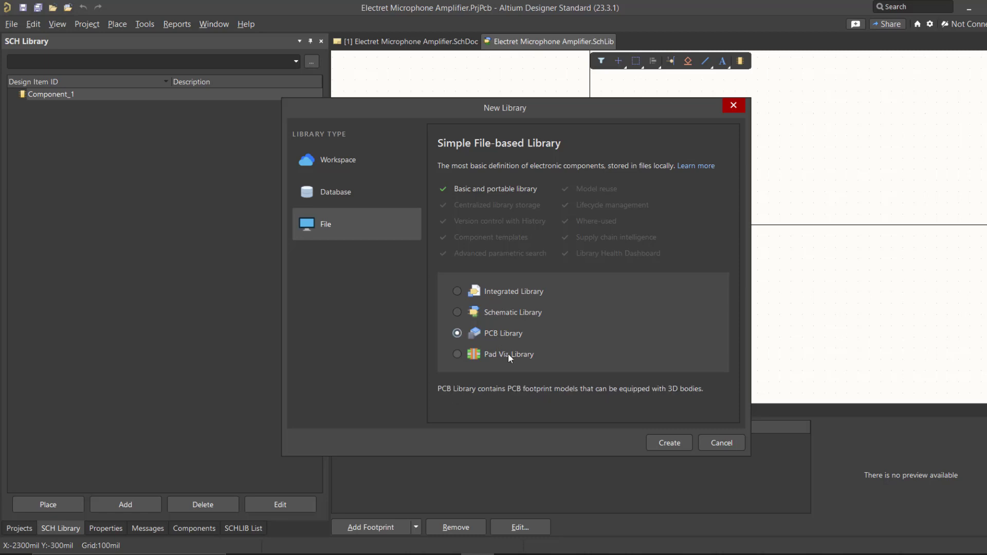
click(680, 444)
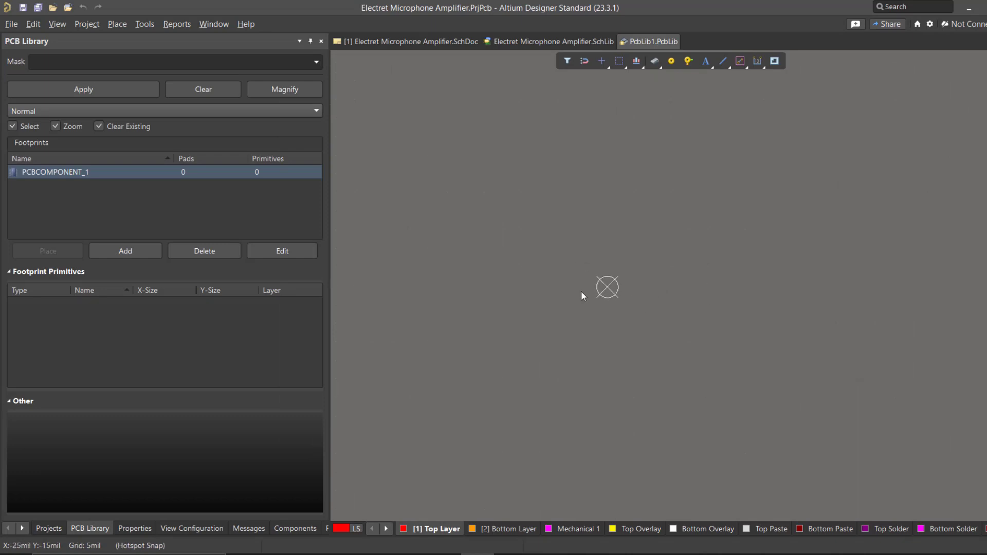
Save the PCB library as Electret Microphone Amplifier and save the project file.
click(51, 524)
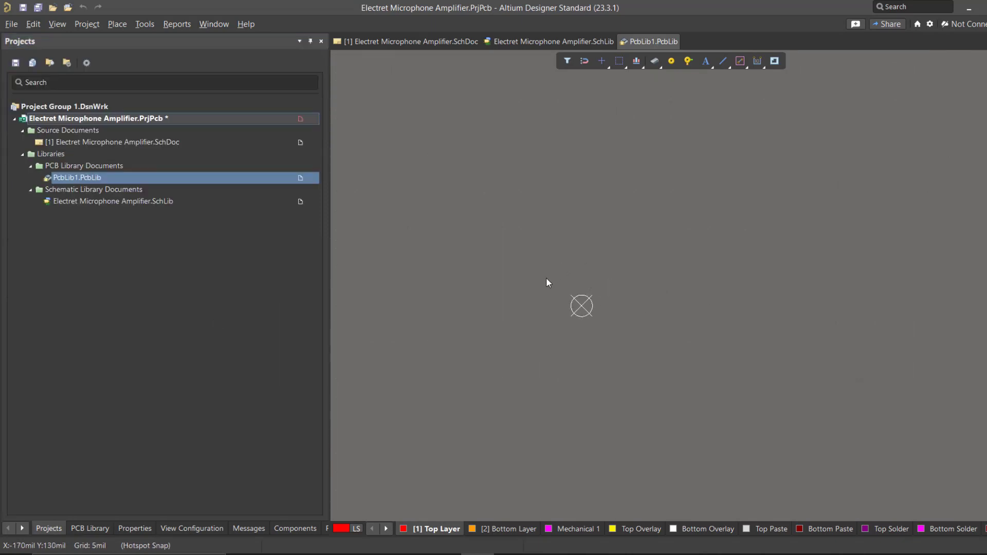
key(ctrl+s)
text(Electret Microphone Amplifier)
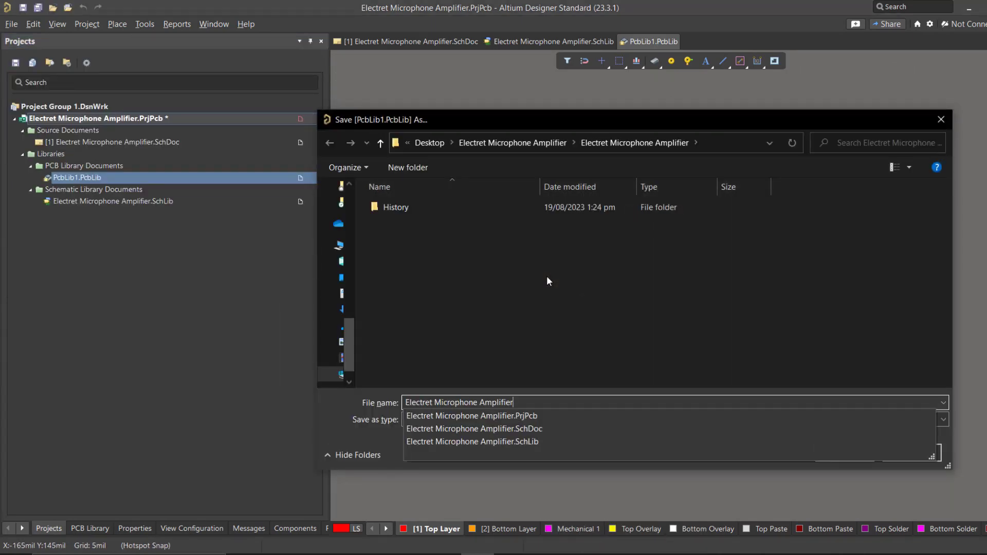
click(829, 456)
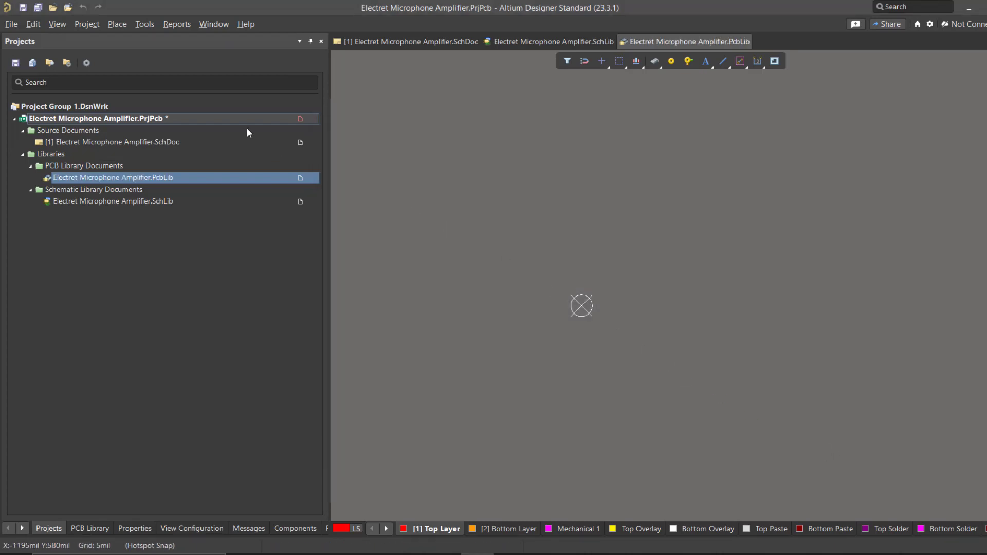
right_click(246, 124)
click(283, 182)
Bring the Electret Microphone Amplifier schematic sheet to the front and launch the Altium Library Loader.
click(405, 43)
right_drag(460, 166, 591, 213)
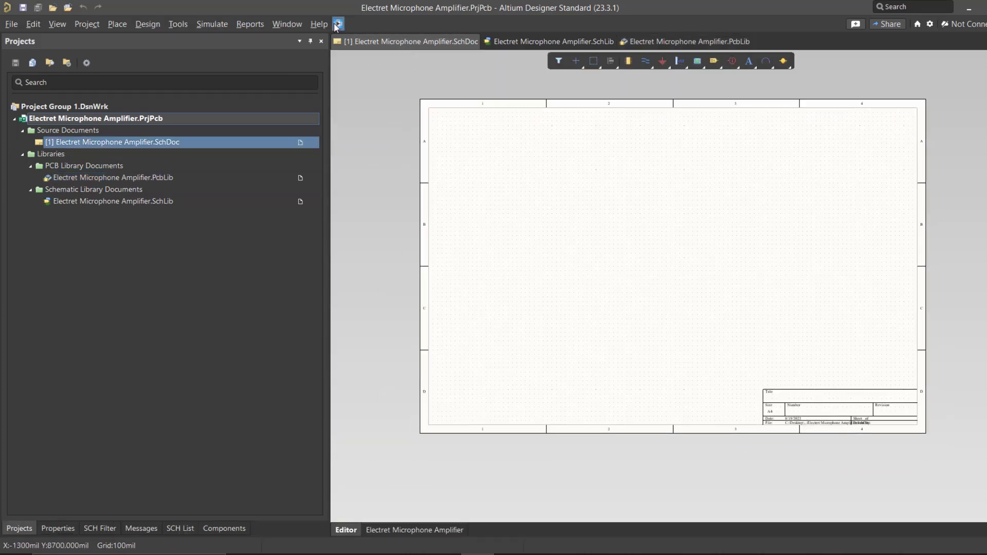
click(338, 24)
drag(124, 26, 527, 121)
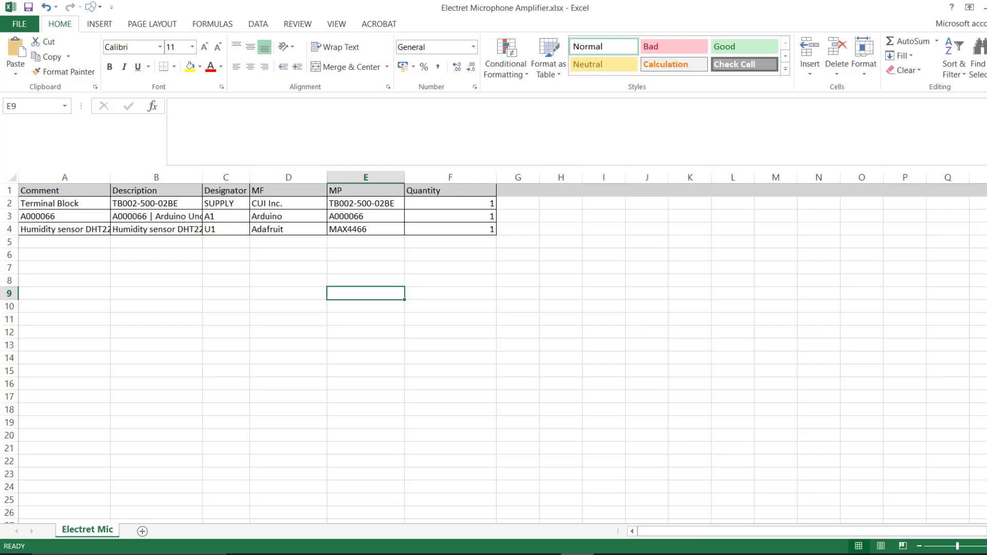
In the Excel parts list, copy the terminal block's part number TB002-500-02BE from the MP column and return to the Altium Library Loader.
click(495, 332)
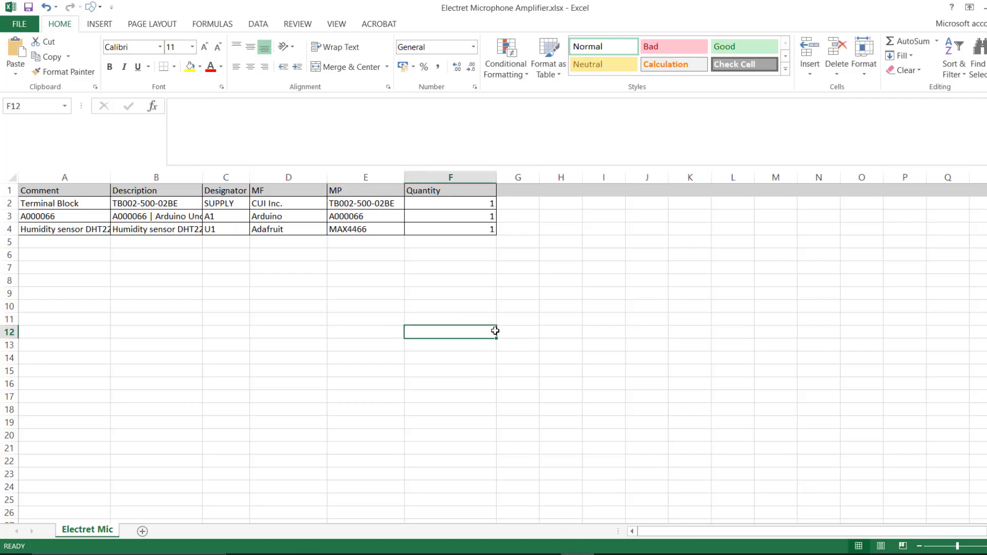
drag(46, 190, 634, 347)
click(408, 266)
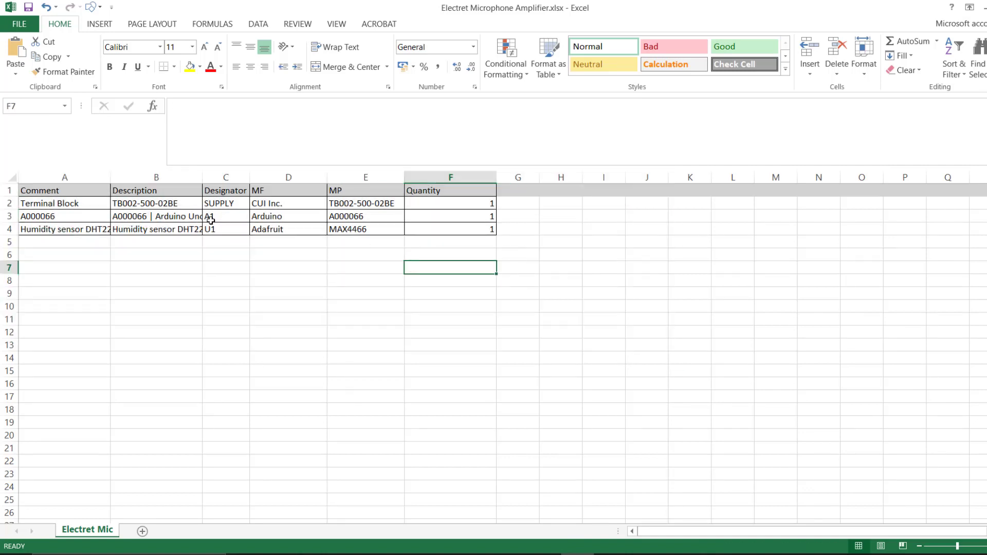
click(354, 179)
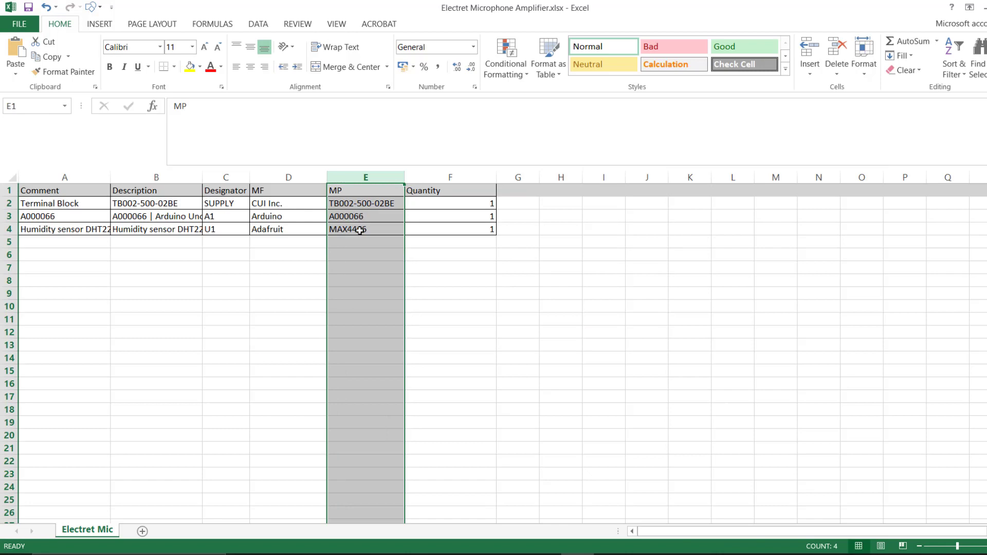
click(370, 204)
double_click(398, 202)
drag(398, 203, 330, 203)
key(ctrl+c)
click(478, 554)
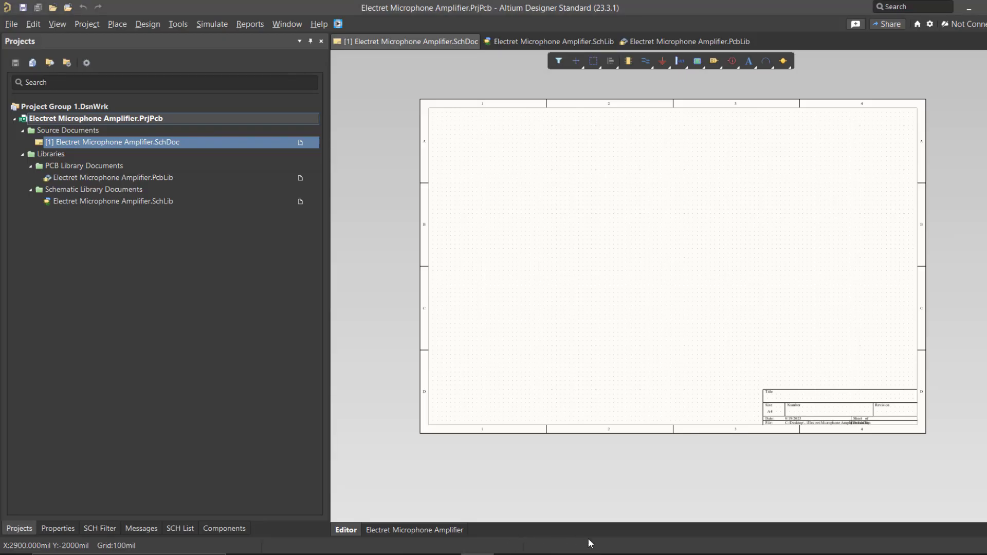
click(611, 554)
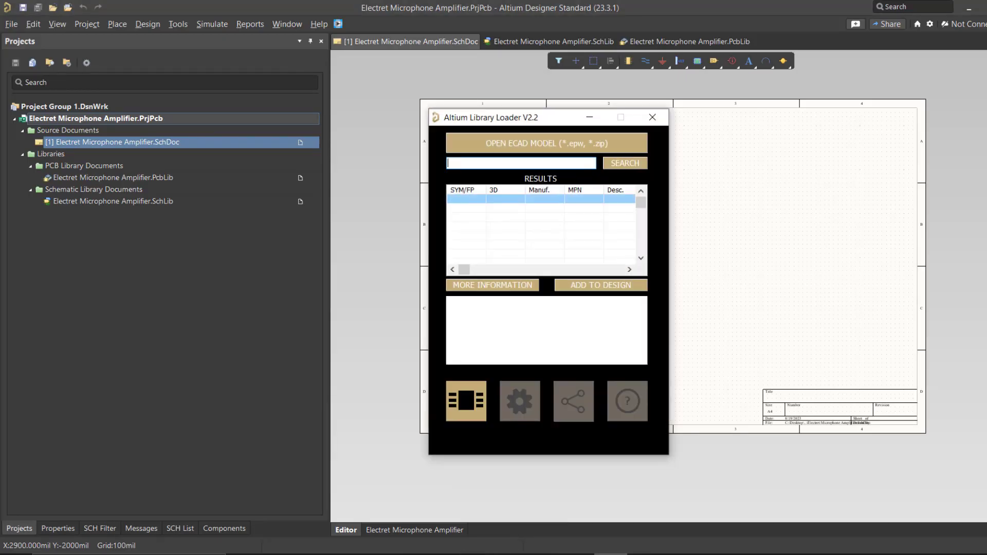
Search the Library Loader for TB002-500-02BE, add the part to the design and close the loader.
key(ctrl+v)
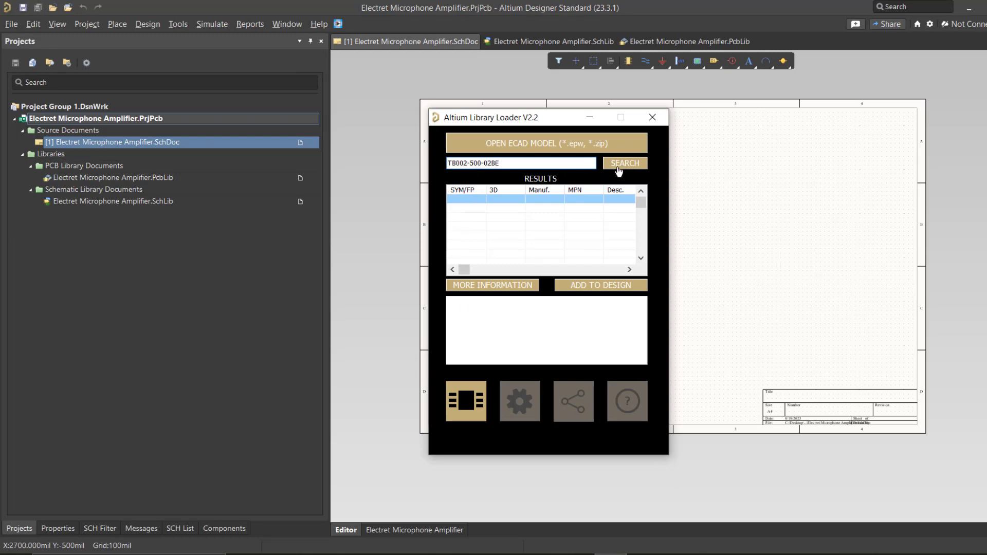
click(614, 167)
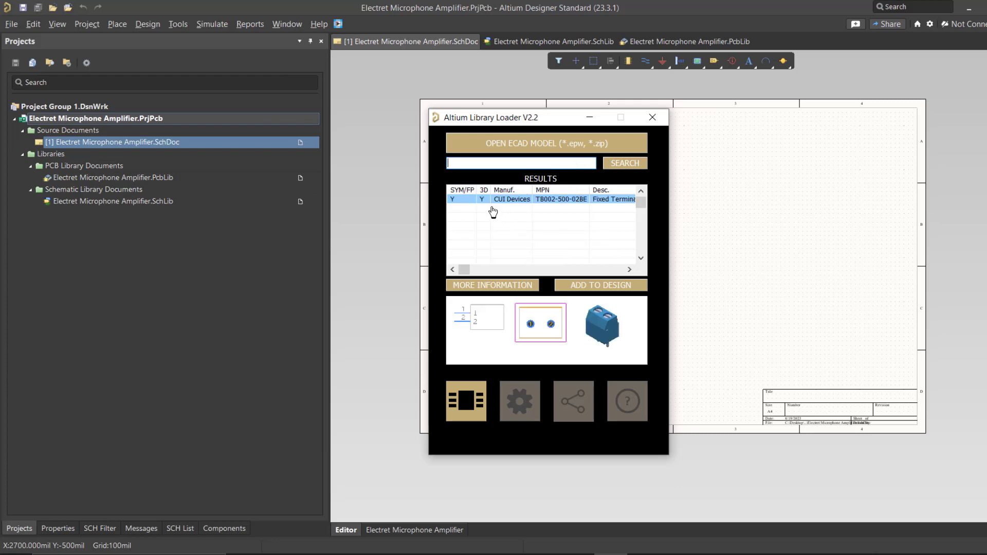
click(568, 291)
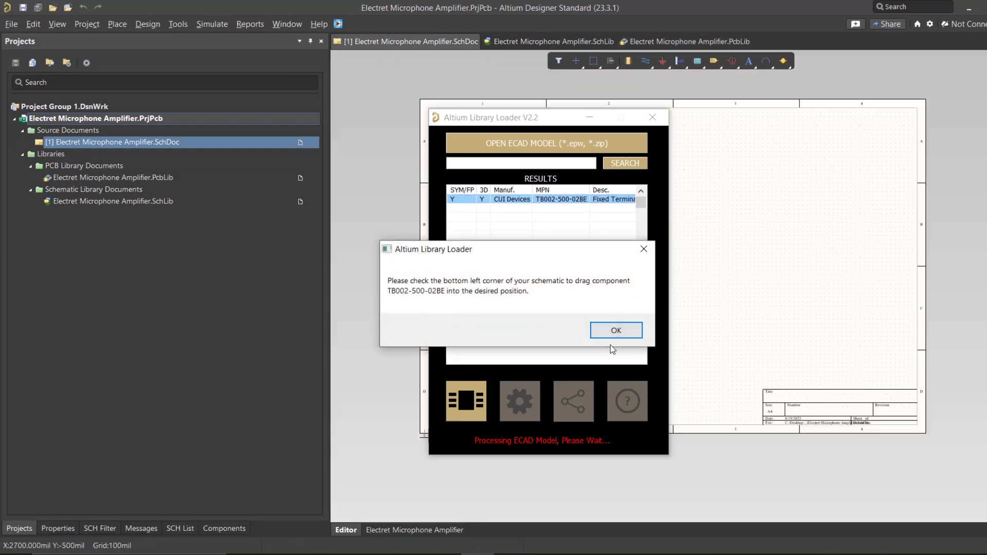
click(613, 333)
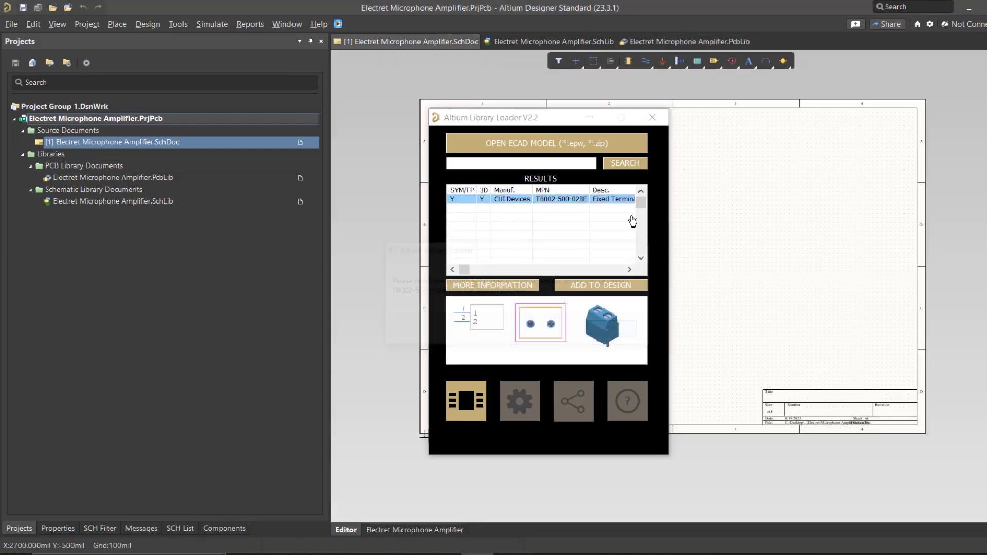
click(652, 117)
In the Electret Microphone Amplifier schematic library, check the TB002-500-02BE symbol and delete the empty Component_1.
click(560, 41)
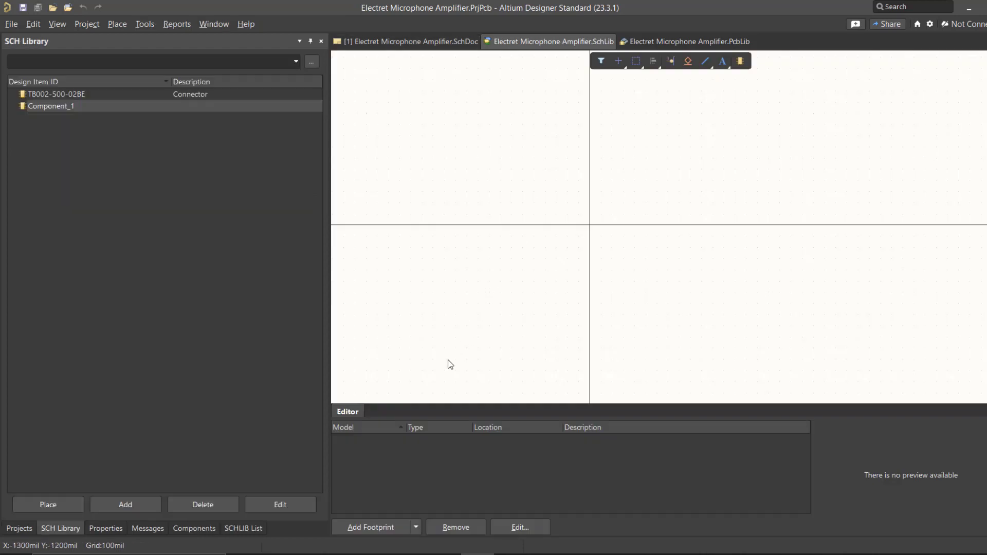
click(57, 94)
ctrl+scroll(624, 294, down, 4)
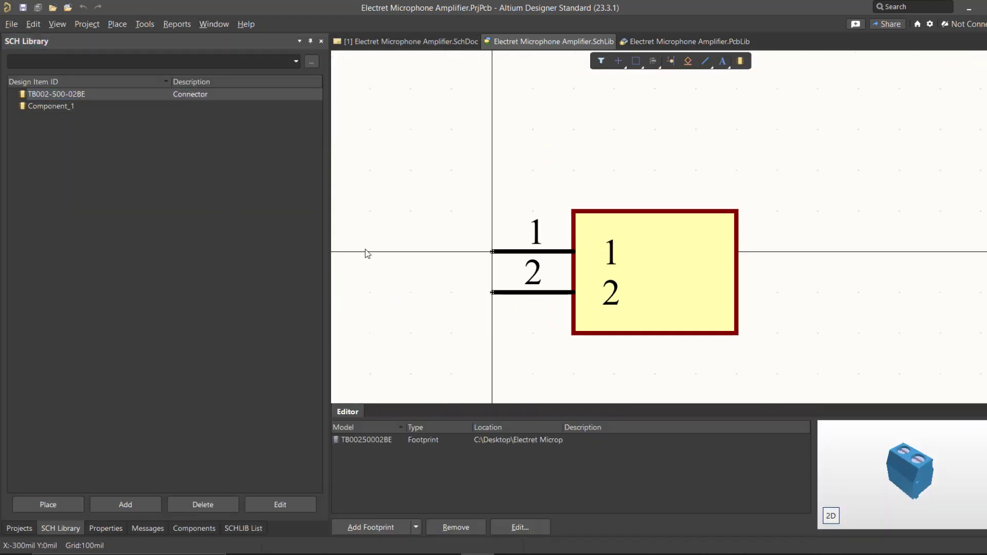
click(48, 107)
key(Delete)
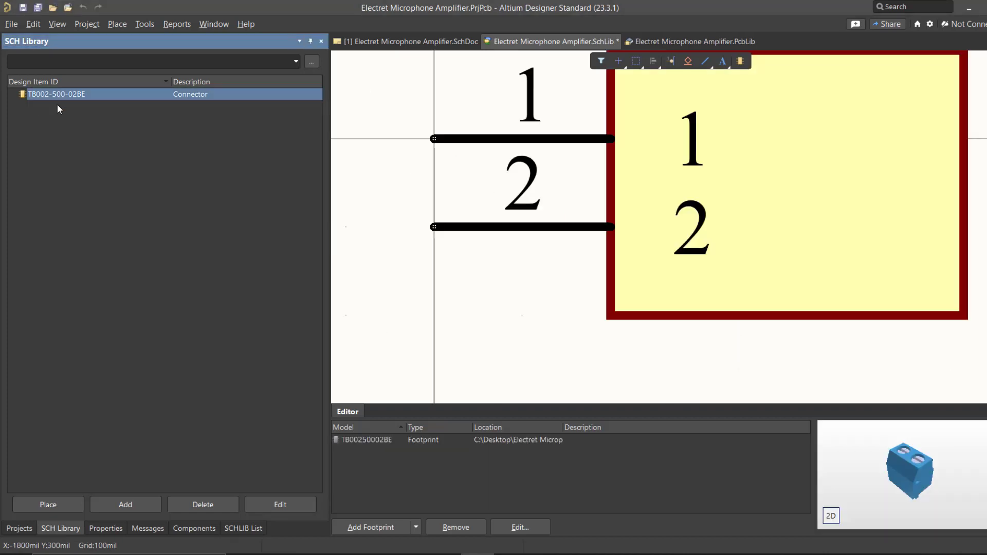
ctrl+scroll(489, 283, down, 2)
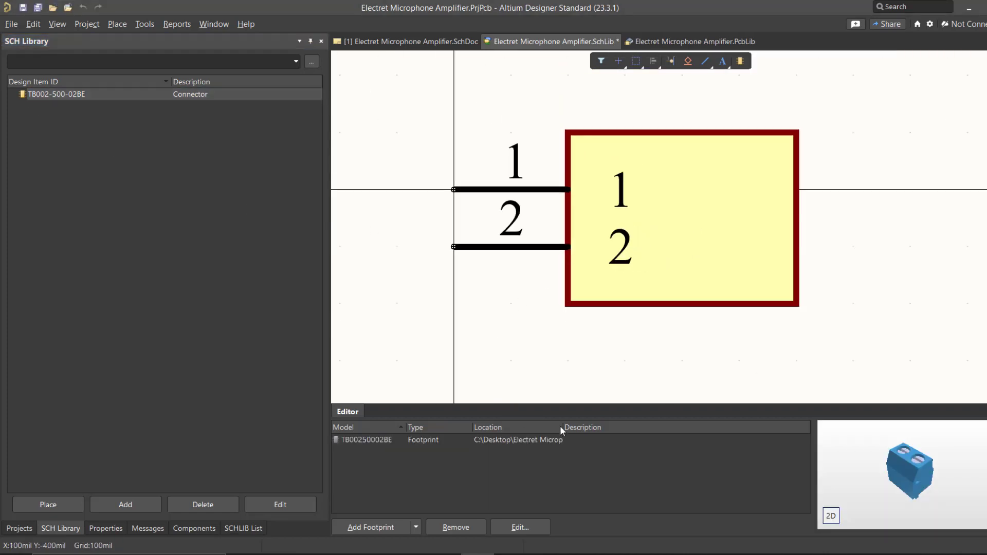
drag(561, 431, 519, 431)
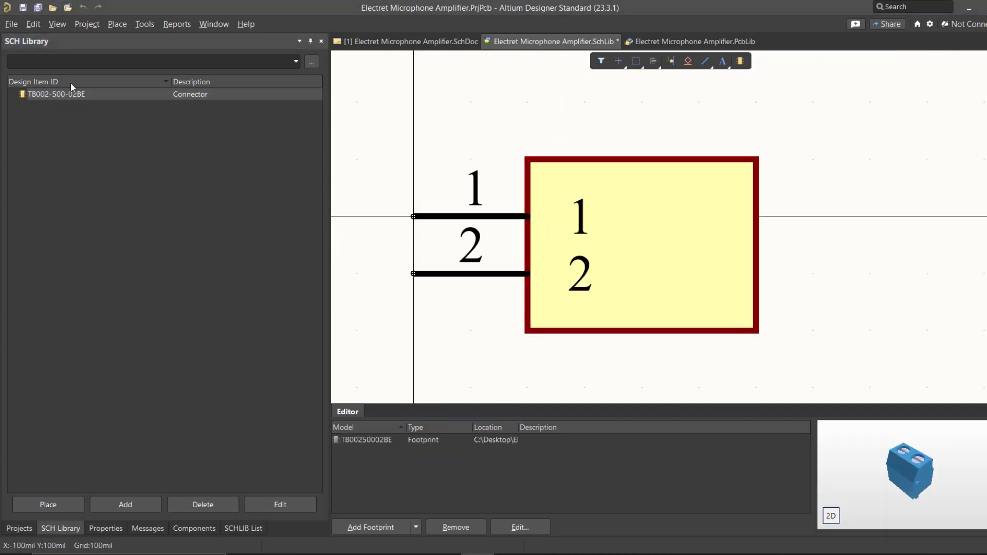
Set the comment of the TB002-500-02BE library component to Terminal Block and save the schematic library.
double_click(77, 95)
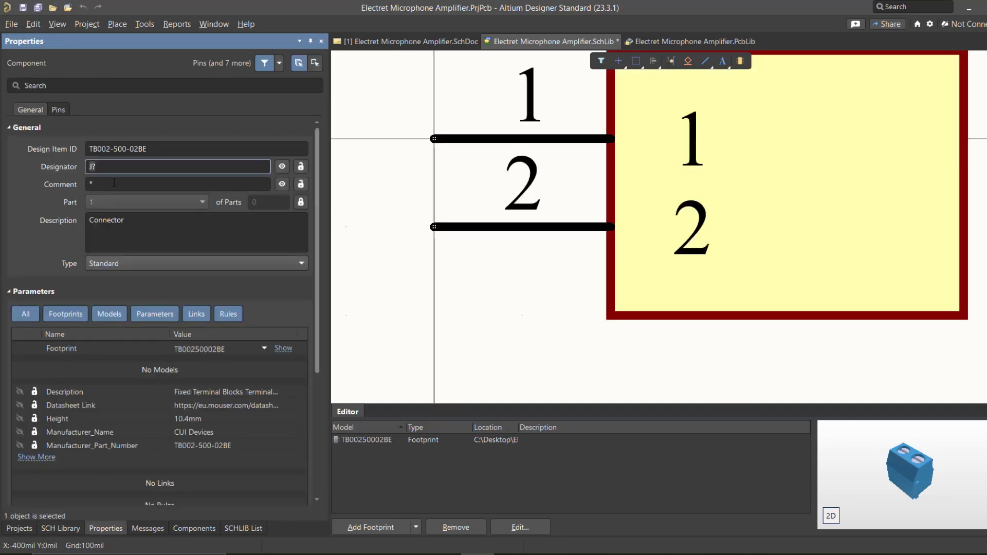
click(115, 183)
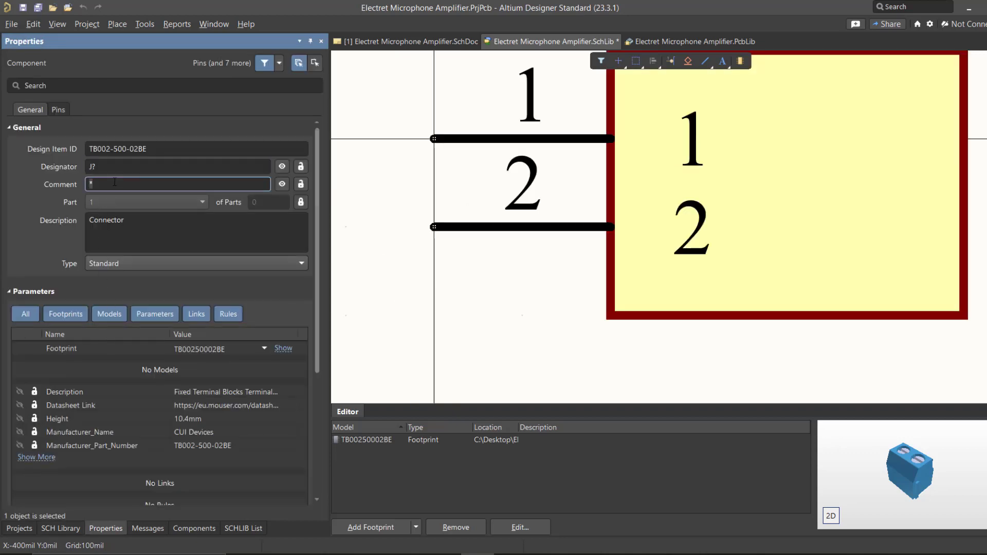
key(BackSpace)
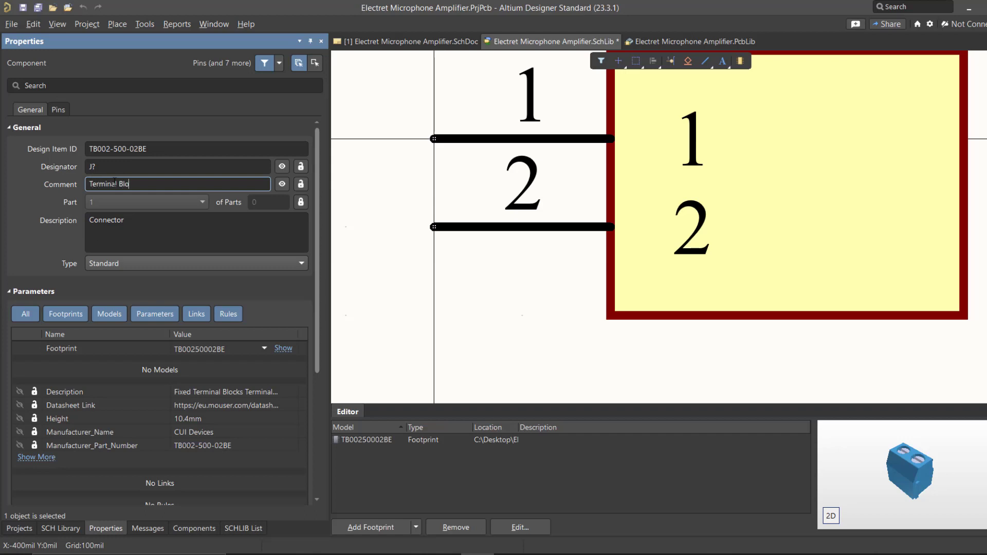
key(Return)
key(ctrl+s)
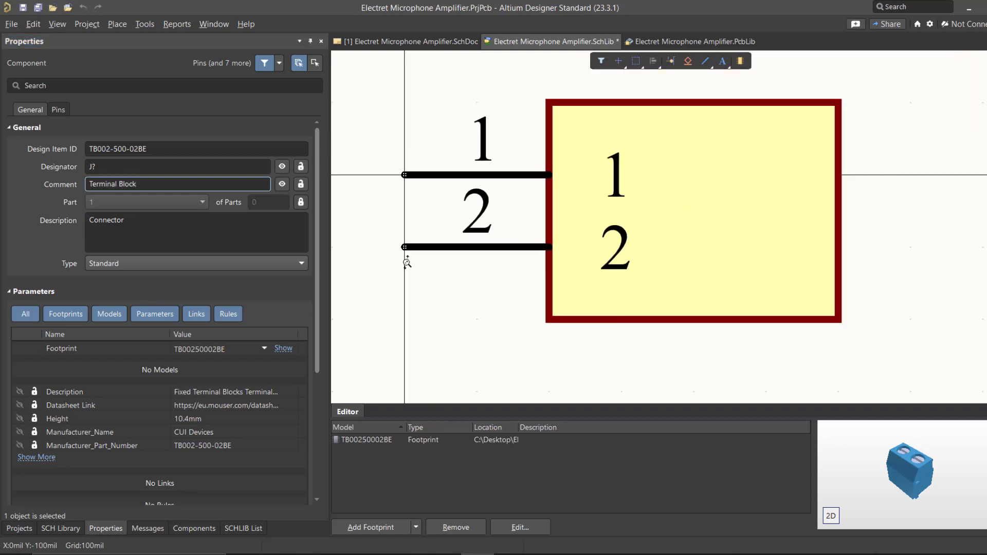
Place the TB002-500-02BE terminal block from the schematic library near the schematic sheet's lower-left corner.
click(60, 529)
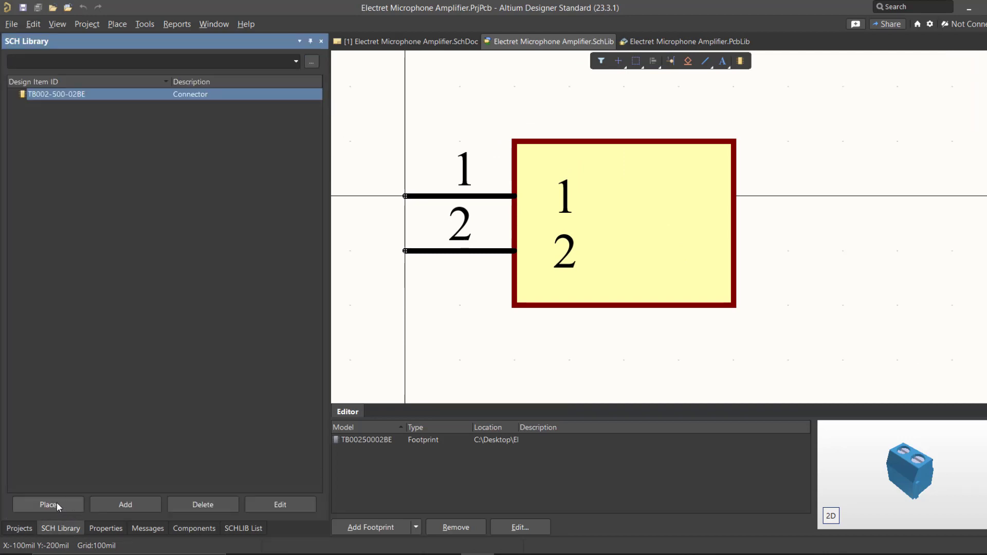
click(857, 491)
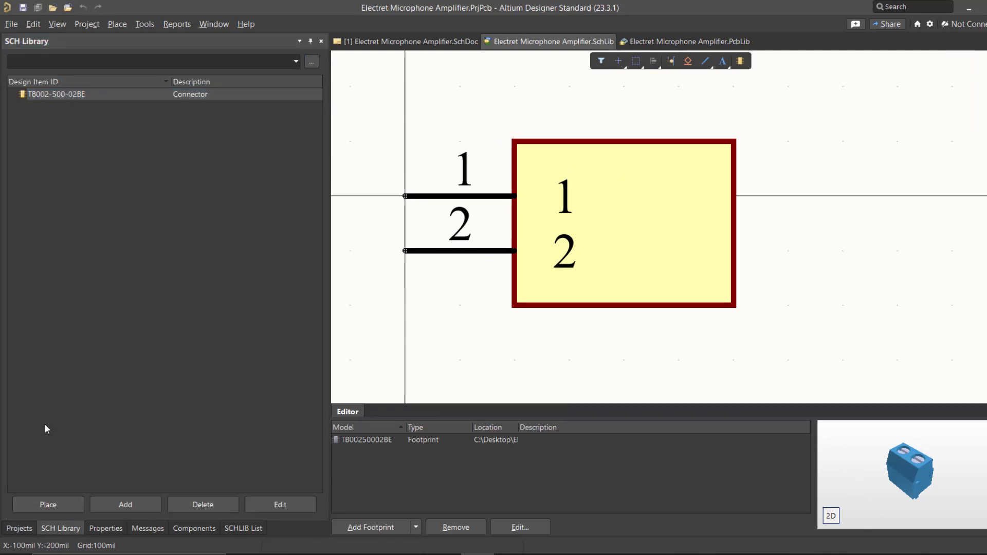
click(36, 505)
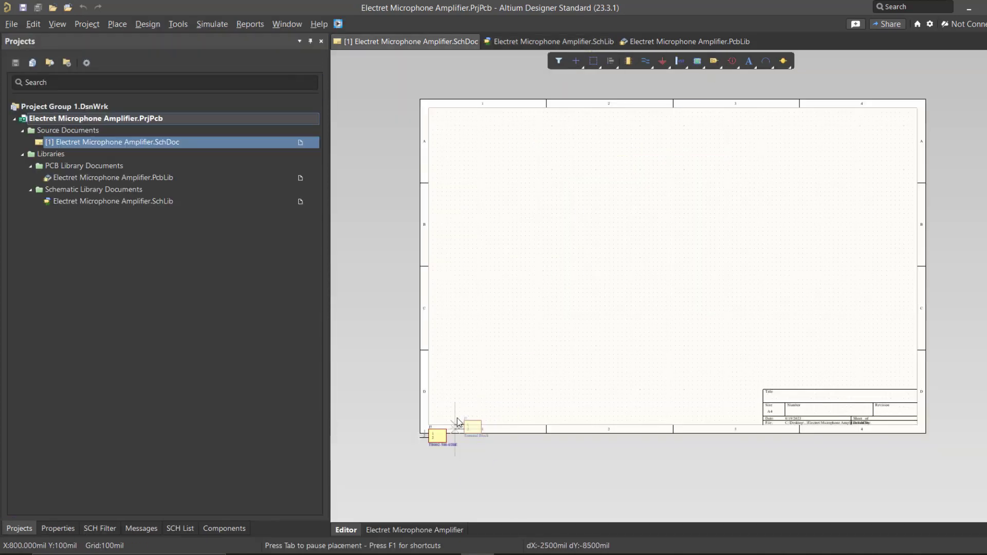
ctrl+scroll(458, 425, up, 4)
click(532, 384)
right_click(530, 397)
right_drag(477, 397, 545, 351)
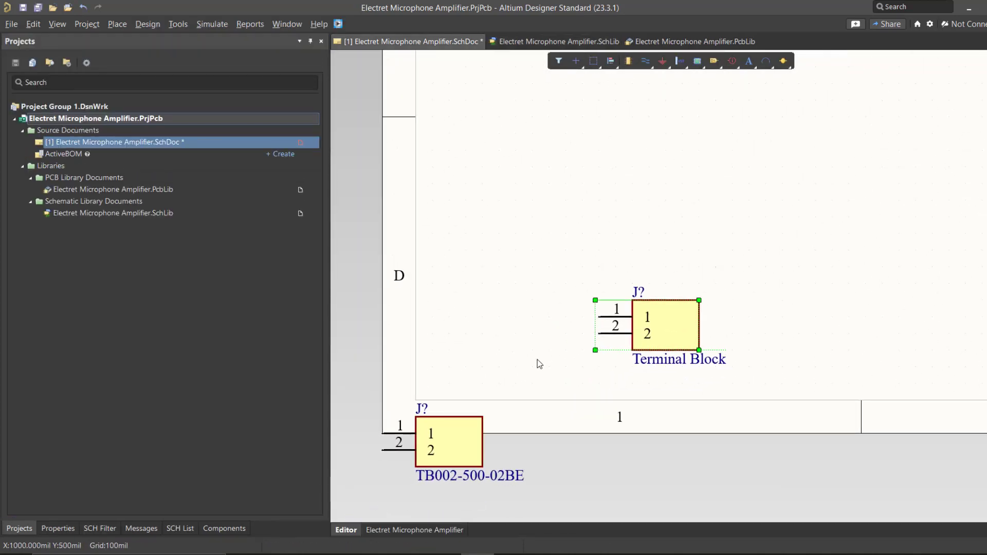
Move the TB002-500-02BE symbol inside the sheet border and select both terminal block symbols.
drag(387, 431, 454, 315)
click(532, 266)
drag(532, 267, 455, 357)
drag(699, 267, 600, 367)
Check the part numbers in the MP column of the Excel parts list and return to Altium Designer.
click(578, 554)
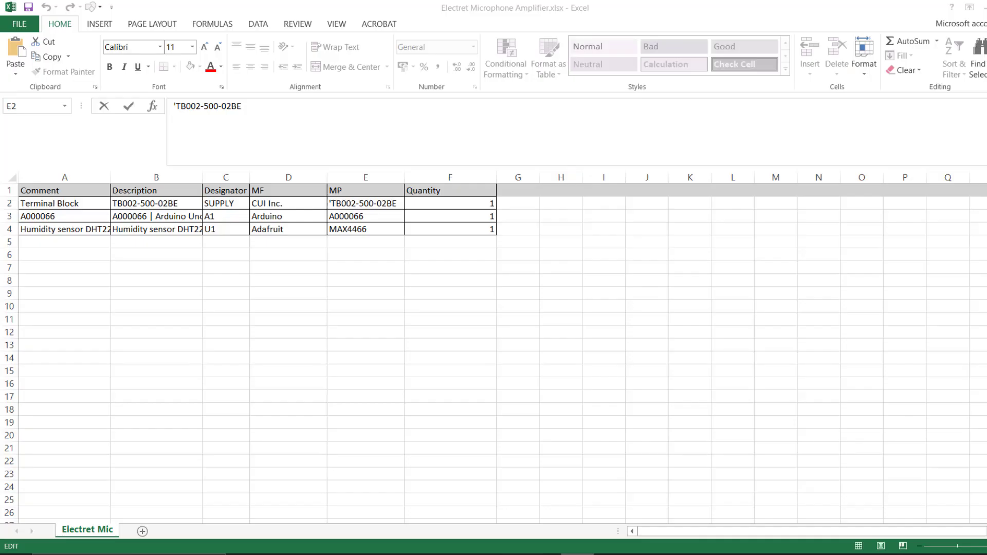
click(450, 395)
drag(361, 189, 357, 229)
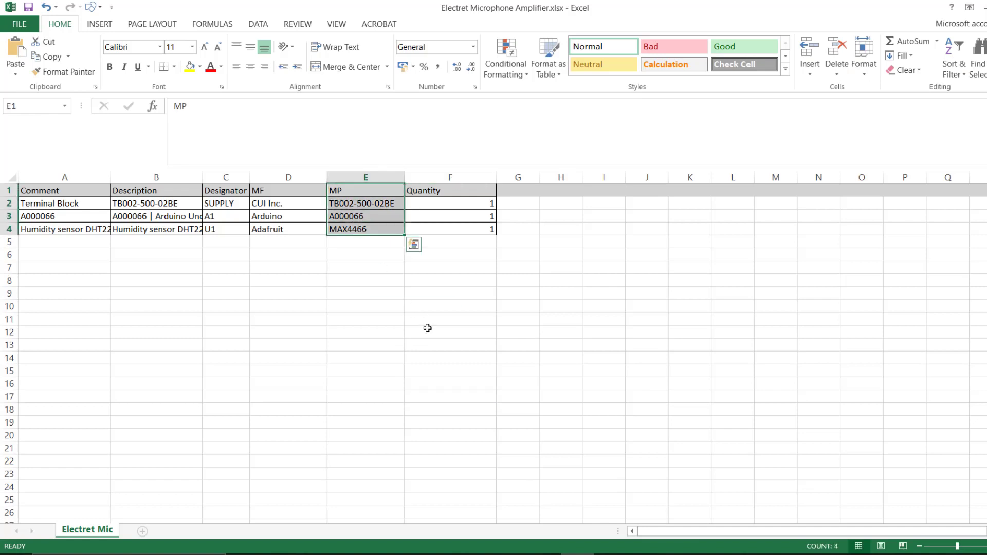
click(477, 554)
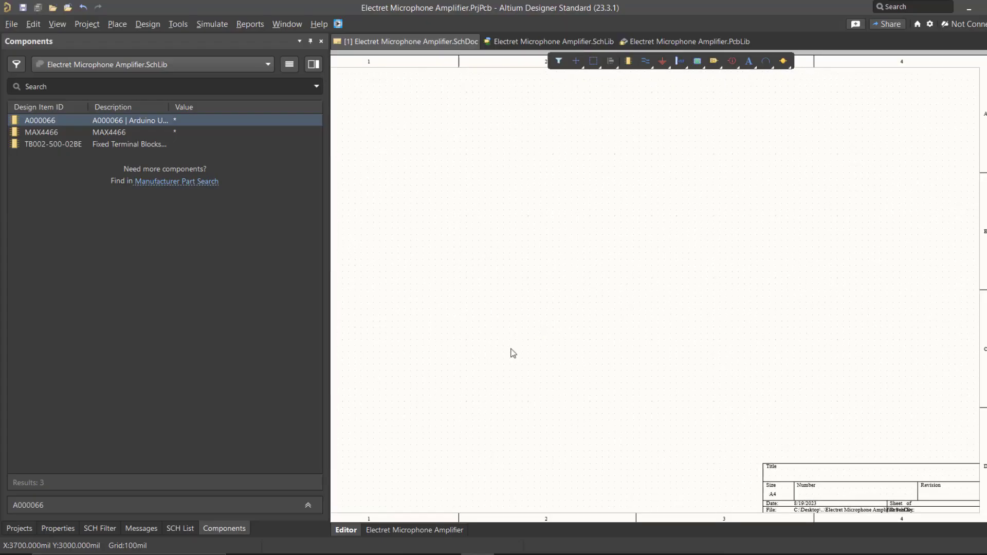
In the schematic library, review the symbols and 3D models of TB002-500-02BE, MAX4466 and A000066.
ctrl+scroll(513, 352, down, 2)
right_drag(523, 343, 534, 323)
middle_drag(534, 323, 535, 318)
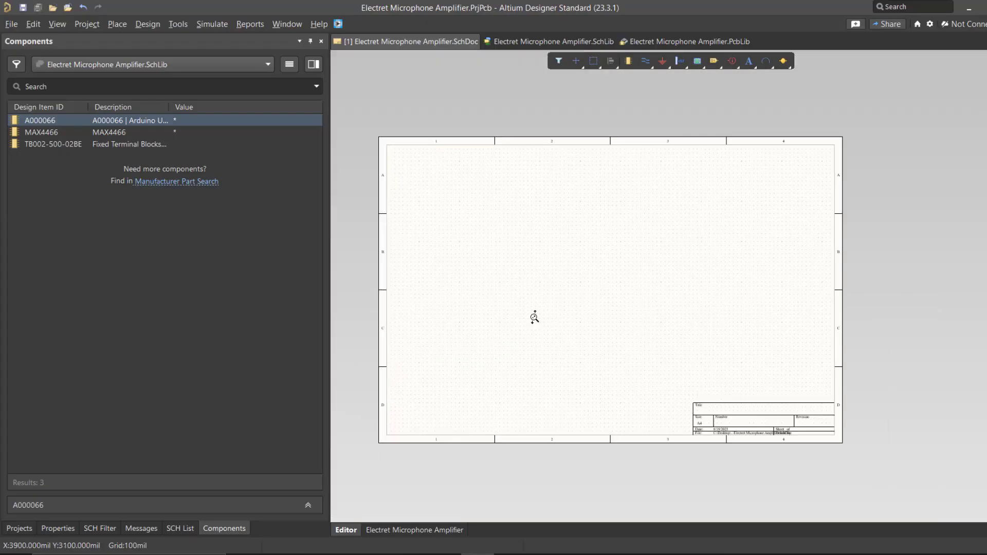
click(513, 42)
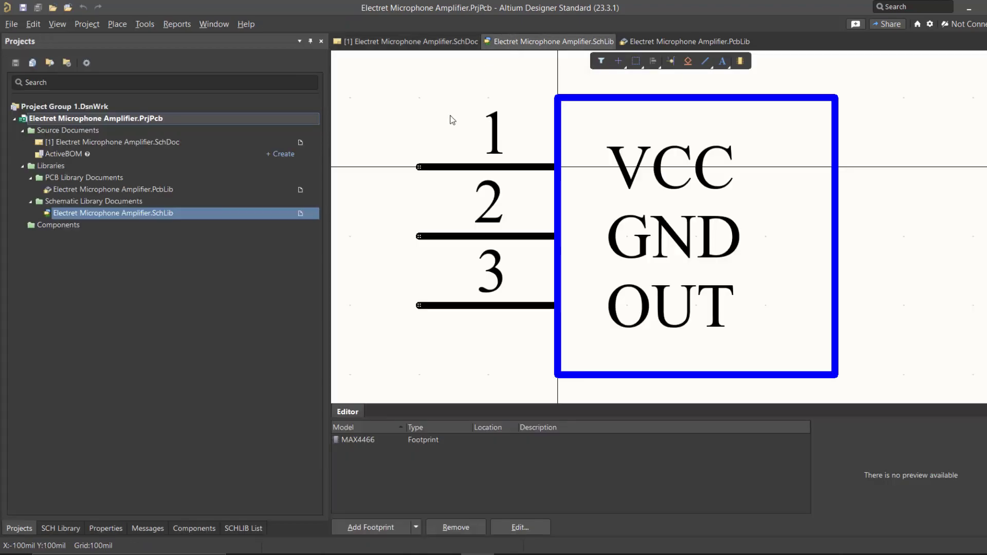
click(75, 529)
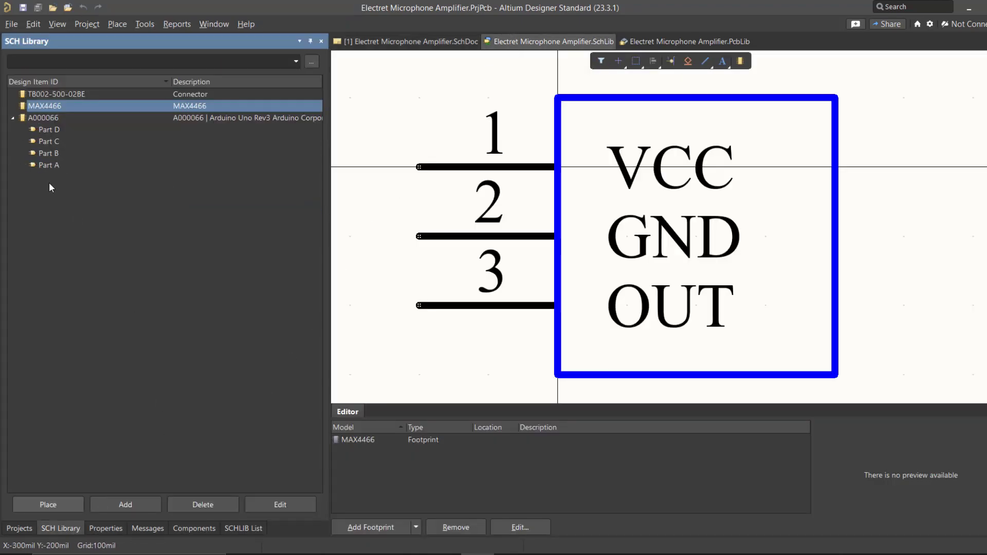
click(13, 118)
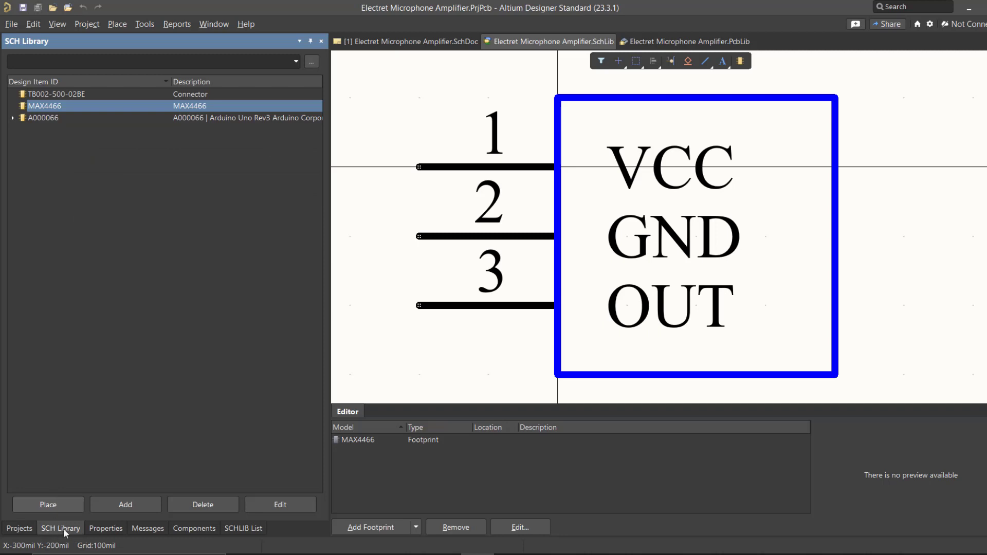
click(68, 95)
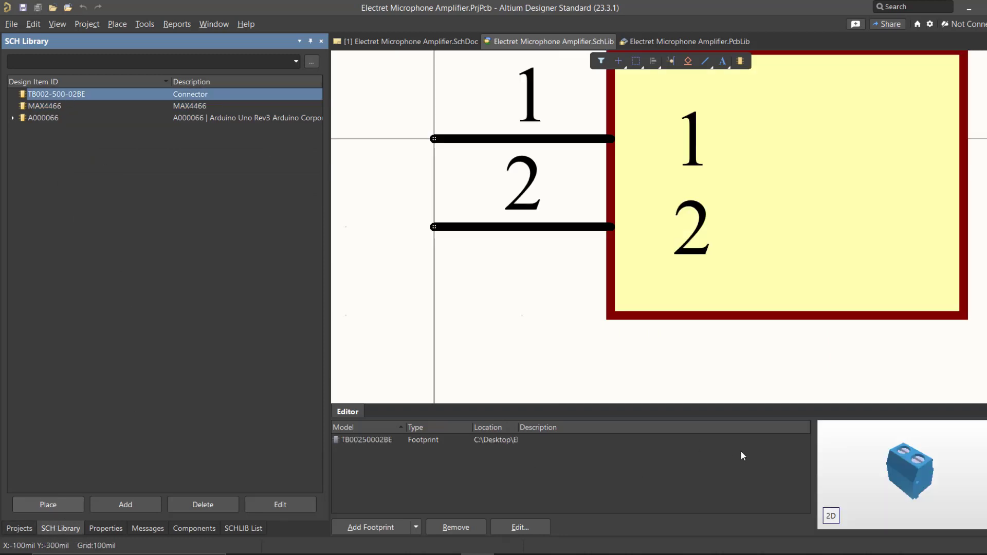
click(863, 461)
drag(910, 458, 888, 462)
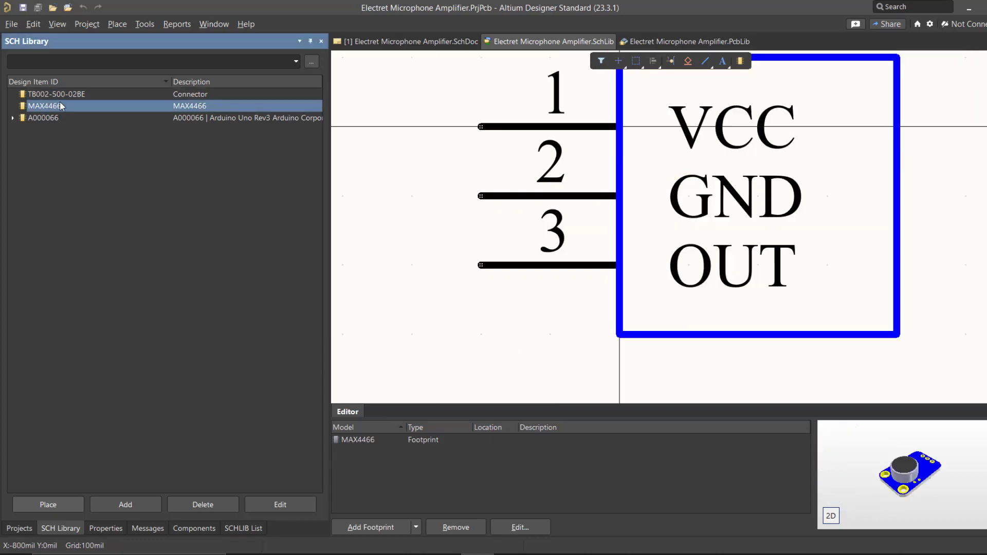
click(69, 120)
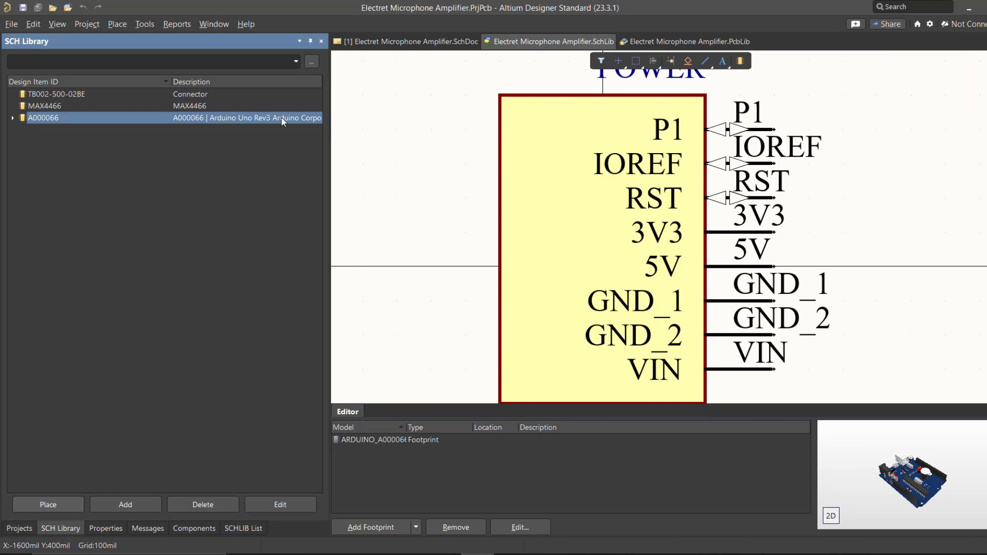
Return to the schematic sheet and look through the components available from Electret Microphone Amplifier.SchLib.
click(387, 42)
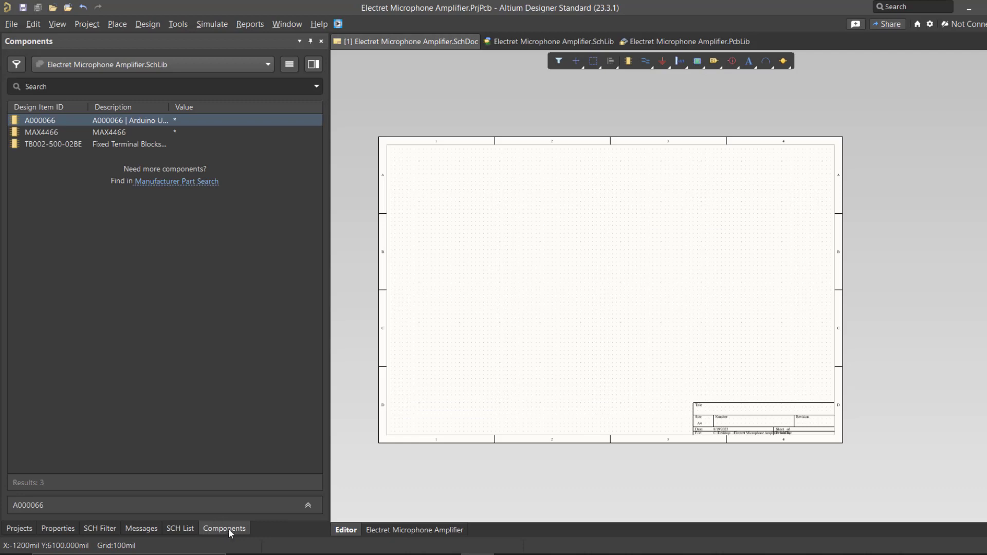
right_drag(494, 386, 488, 355)
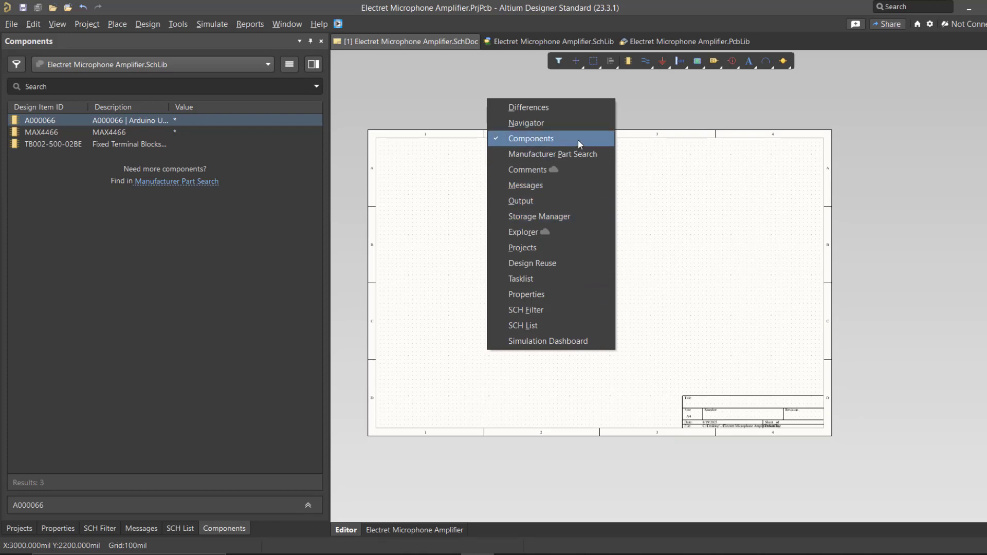
click(684, 208)
click(87, 132)
click(86, 142)
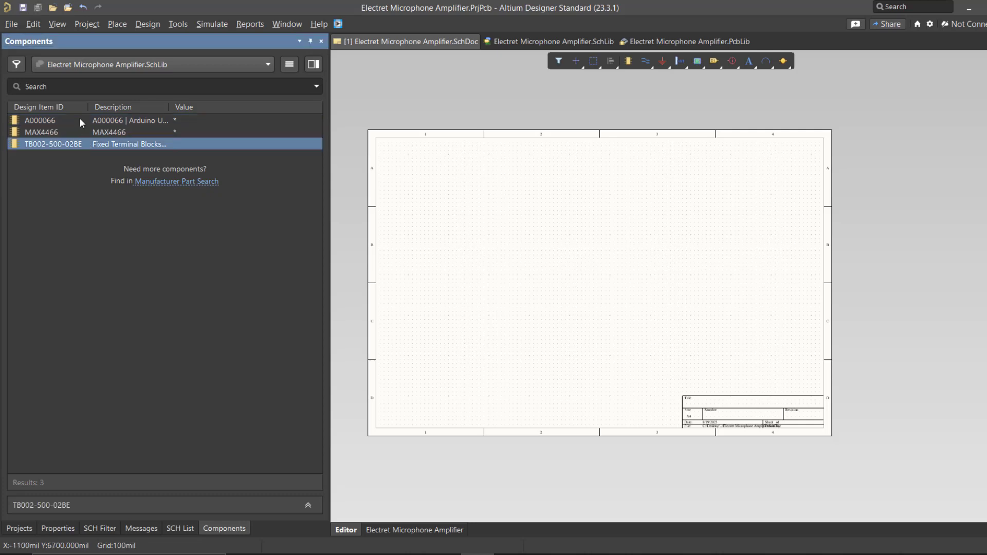
Place the four A000066 Arduino parts, A to D, in a vertical column along the sheet's left side.
double_click(79, 119)
ctrl+scroll(476, 183, up, 3)
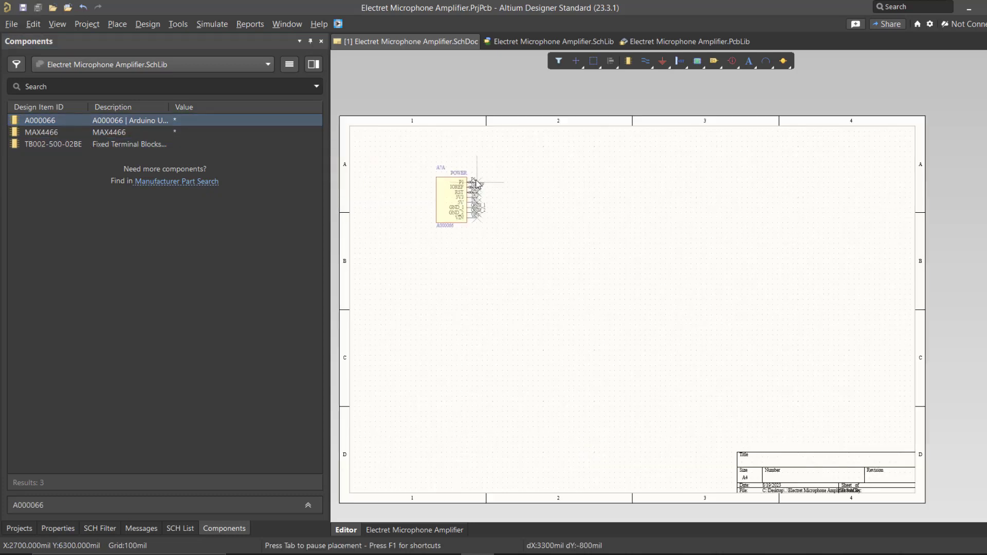
click(488, 173)
click(487, 275)
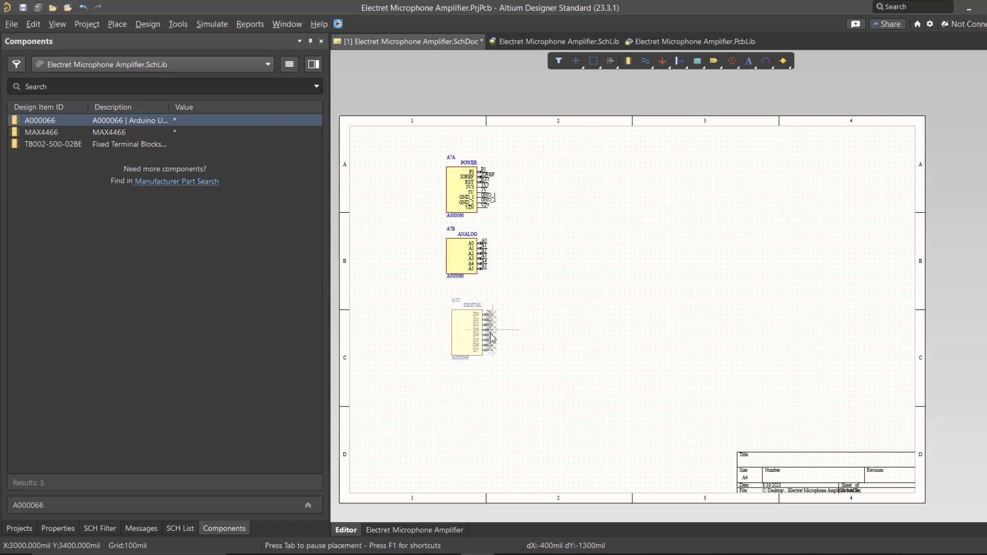
click(482, 328)
click(482, 419)
key(Escape)
Place the MAX4466 component on the schematic to the right of the Arduino's analog part.
click(77, 134)
double_click(77, 134)
click(576, 239)
key(Escape)
Place the TB002-500-02BE terminal block above the MAX4466, beside the Arduino's power part.
double_click(74, 145)
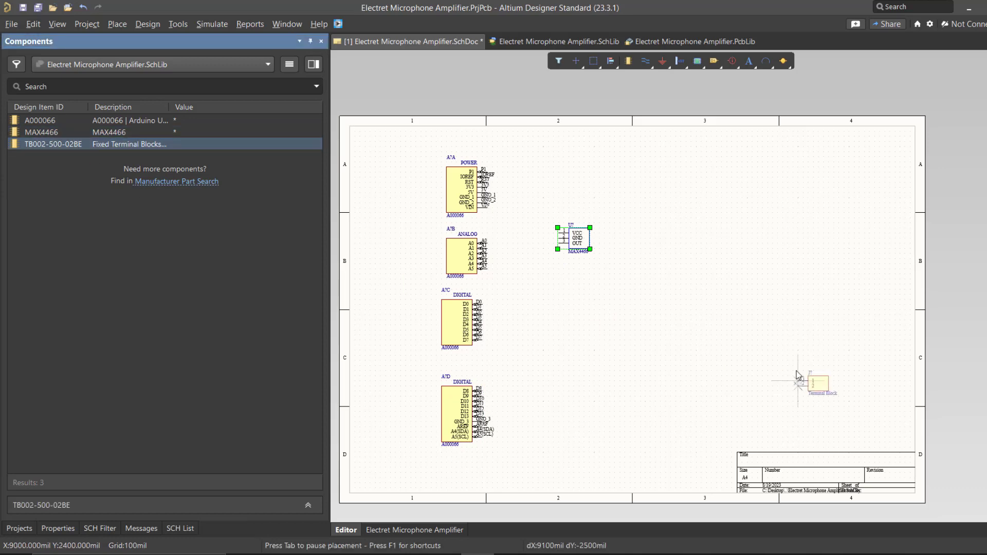
ctrl+scroll(545, 279, up, 2)
right_drag(589, 149, 629, 332)
click(609, 237)
right_click(573, 302)
Set the designator of the terminal block beside the Arduino's power part to SUPPLY.
right_drag(507, 241, 569, 260)
ctrl+scroll(569, 260, up, 1)
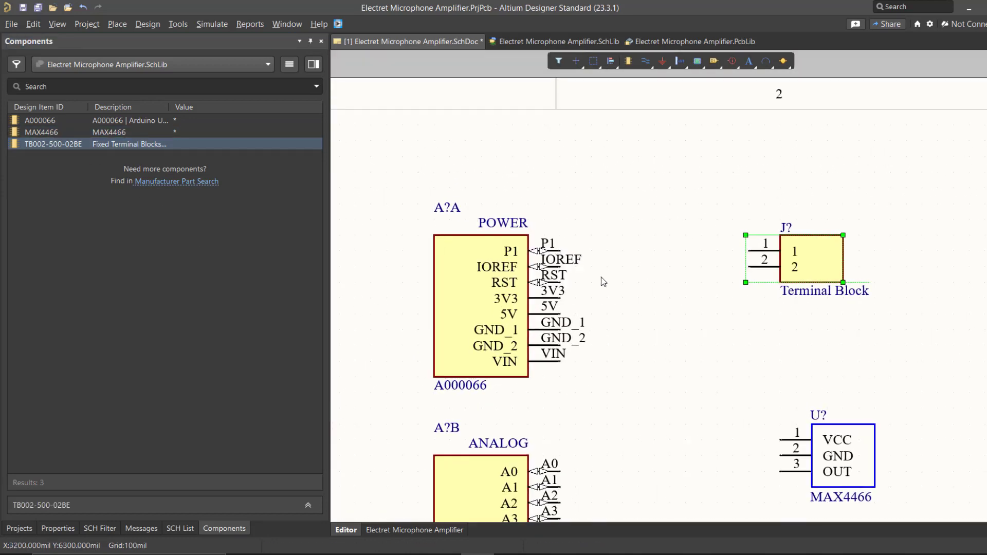
double_click(807, 264)
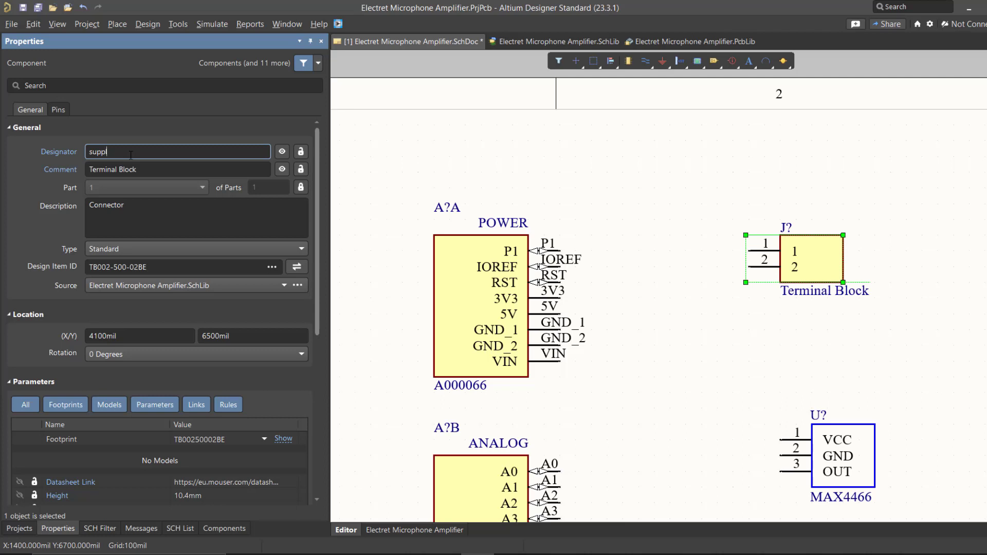
key(BackSpace)
key(BackSpace)
key(BackSpace)
key(BackSpace)
text(SUPPLY)
key(Return)
Annotate the schematic's unnumbered components by updating the proposed change list, accepting it and executing the engineering change order.
click(179, 25)
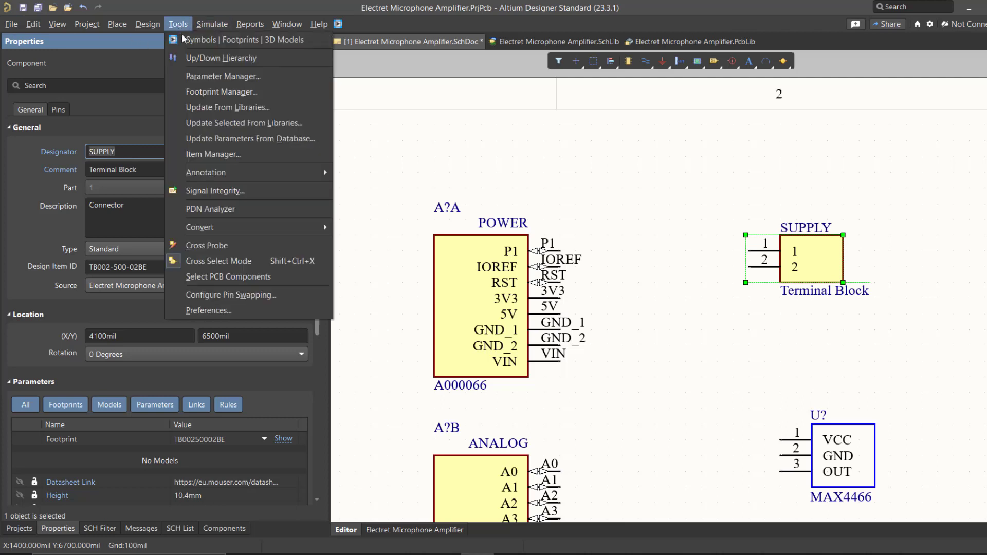
mouse_move(231, 172)
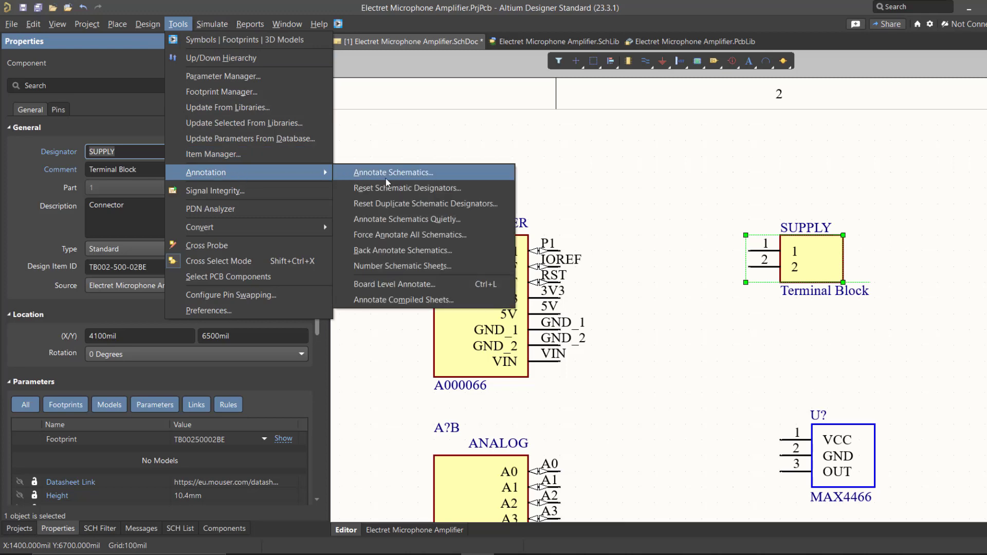
click(435, 177)
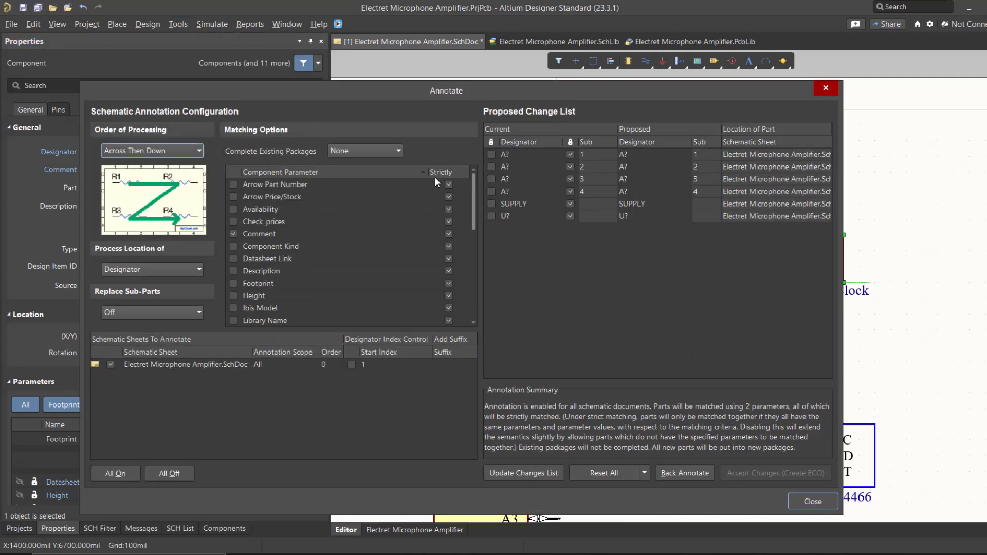
click(535, 473)
click(607, 316)
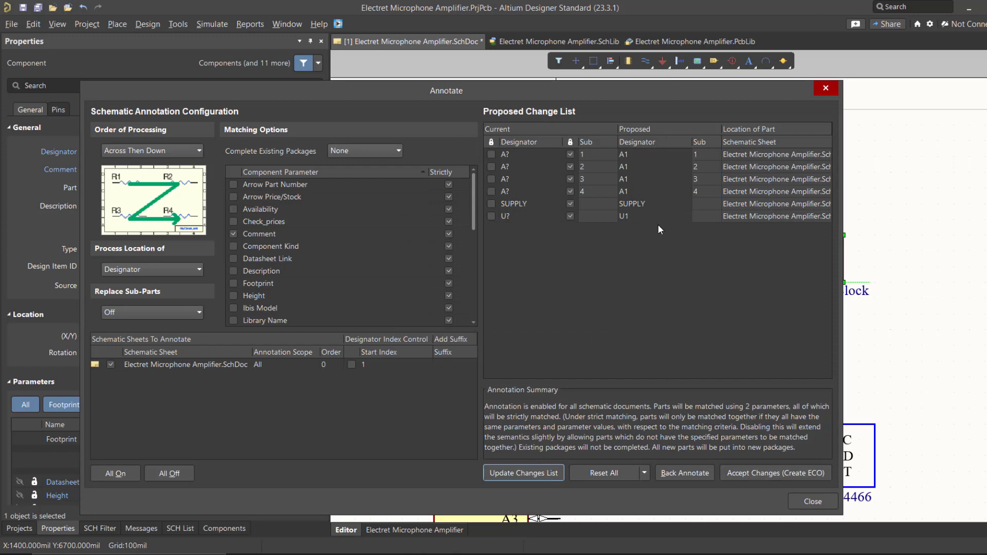
click(745, 472)
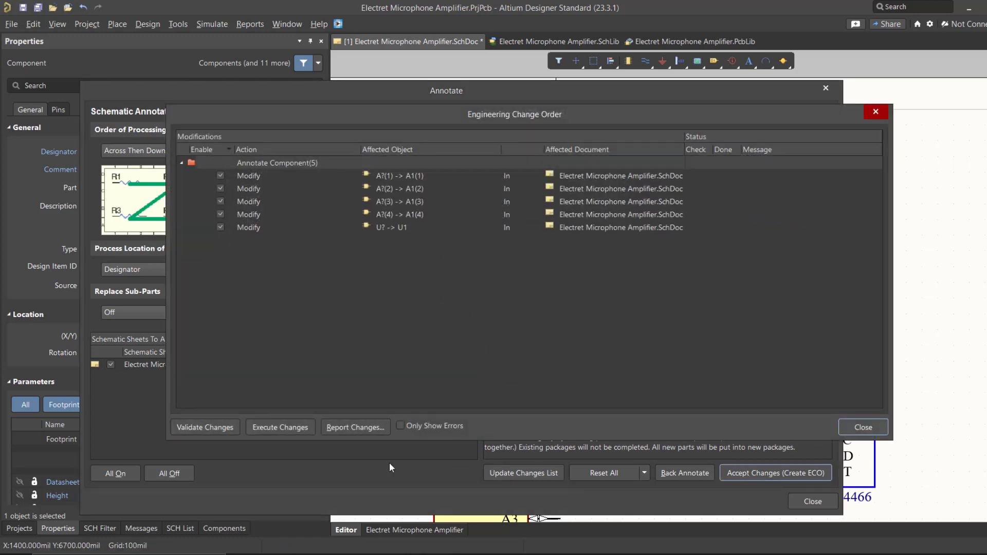
click(283, 430)
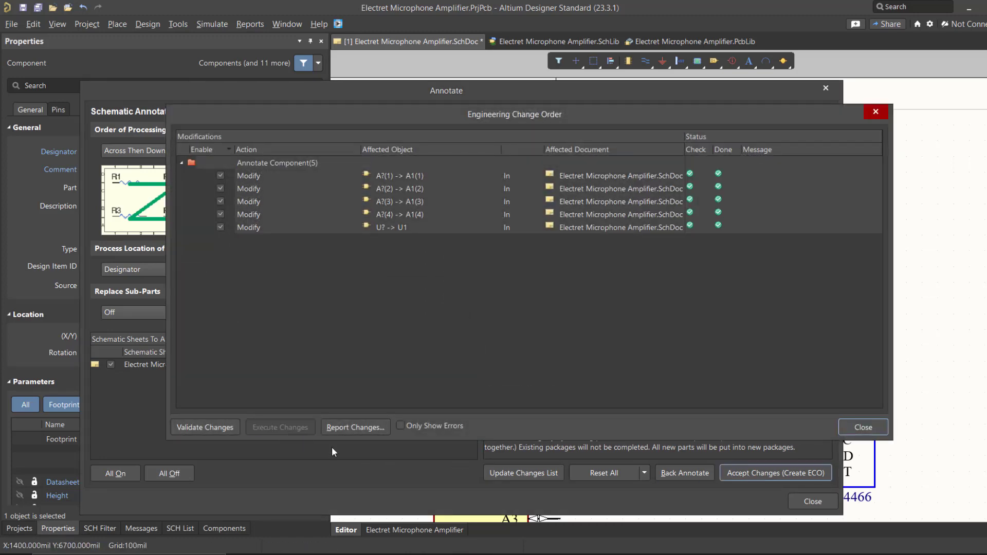
click(844, 429)
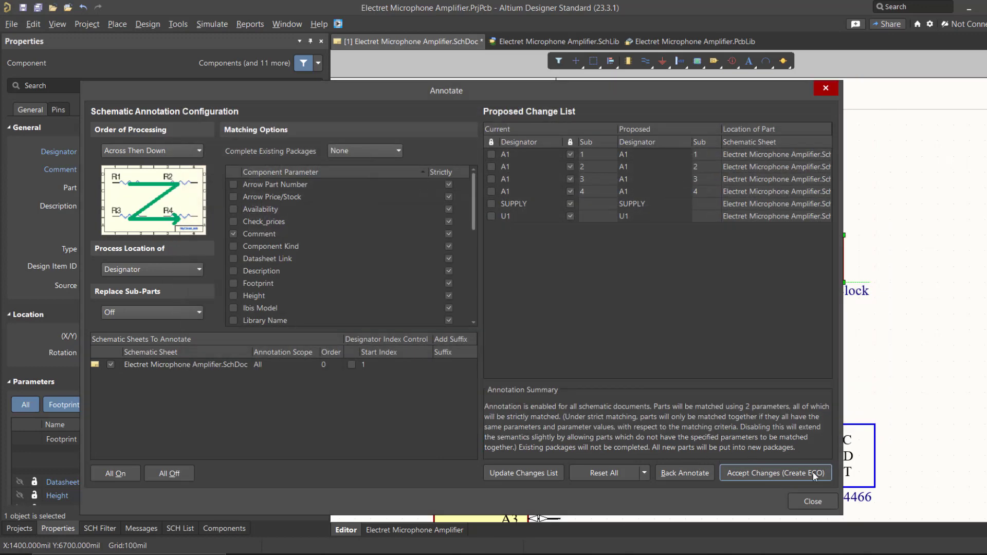
click(813, 502)
Examine the annotated designators of the Arduino parts, the terminal block and the MAX4466 on the sheet.
scroll(640, 313, down, 1)
right_drag(802, 384, 815, 328)
right_drag(584, 377, 562, 230)
ctrl+scroll(562, 230, down, 3)
right_drag(609, 321, 603, 199)
ctrl+scroll(602, 199, down, 1)
right_drag(568, 161, 536, 288)
ctrl+scroll(536, 288, up, 2)
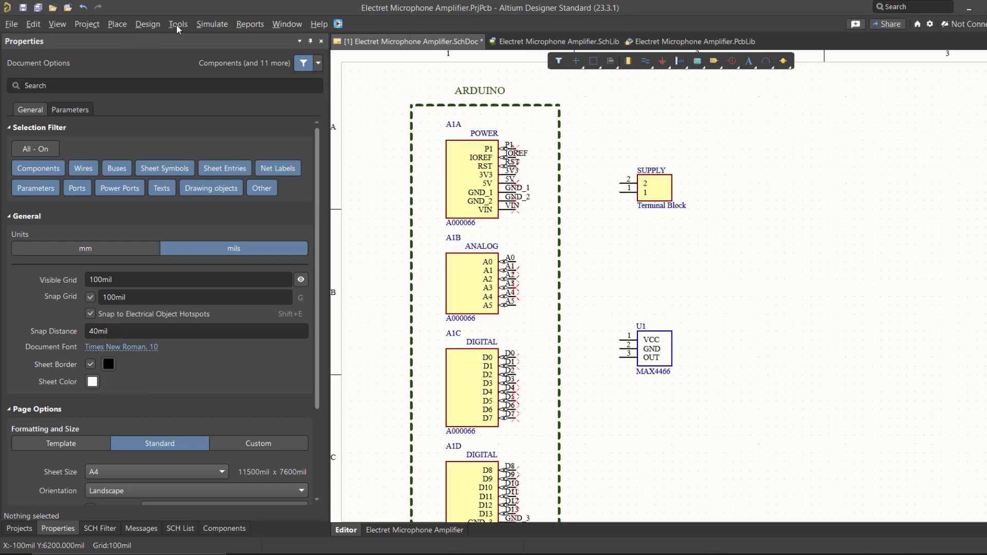
Wire the 3V3 pin of the Arduino's power part to pin 2 of the SUPPLY terminal block.
click(118, 24)
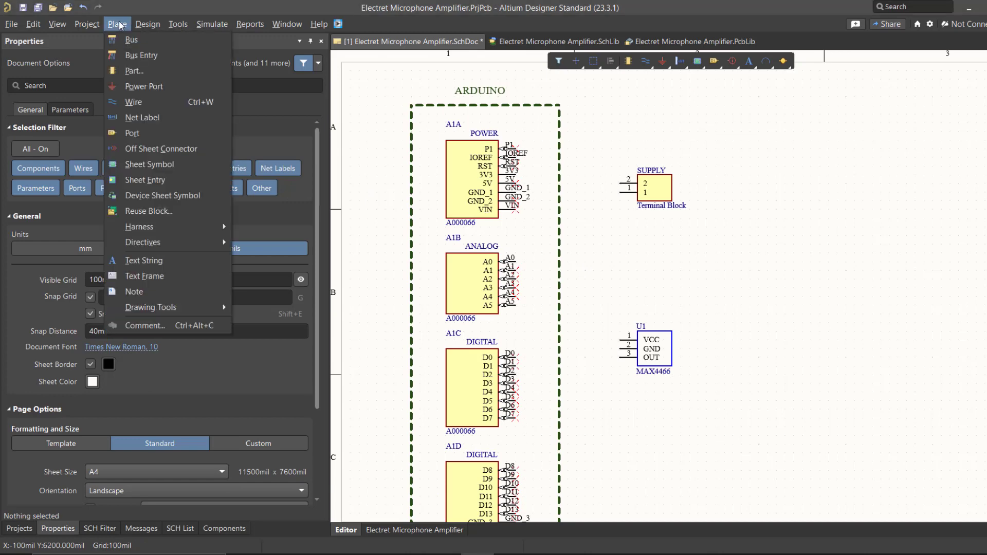
click(140, 102)
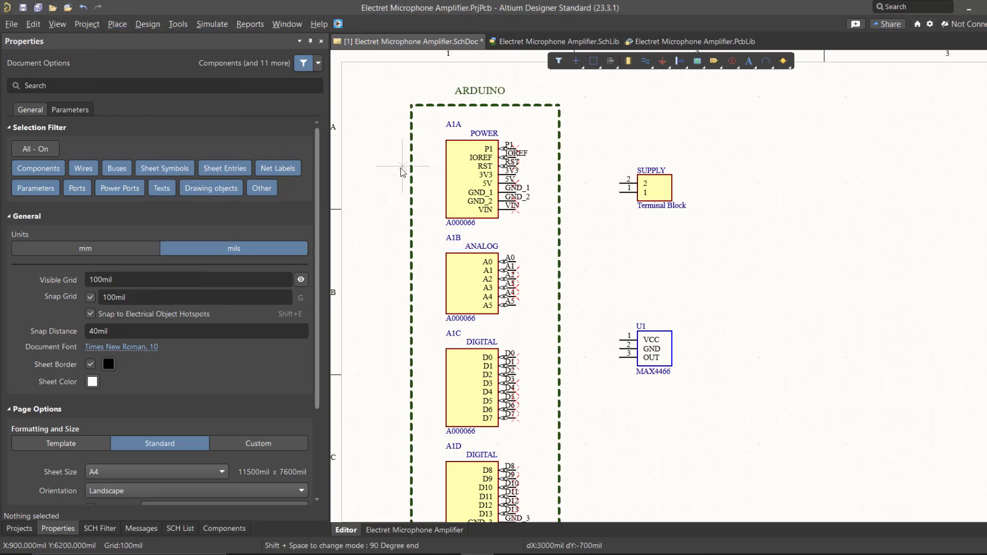
ctrl+scroll(529, 160, up, 4)
click(501, 193)
ctrl+scroll(649, 215, up, 2)
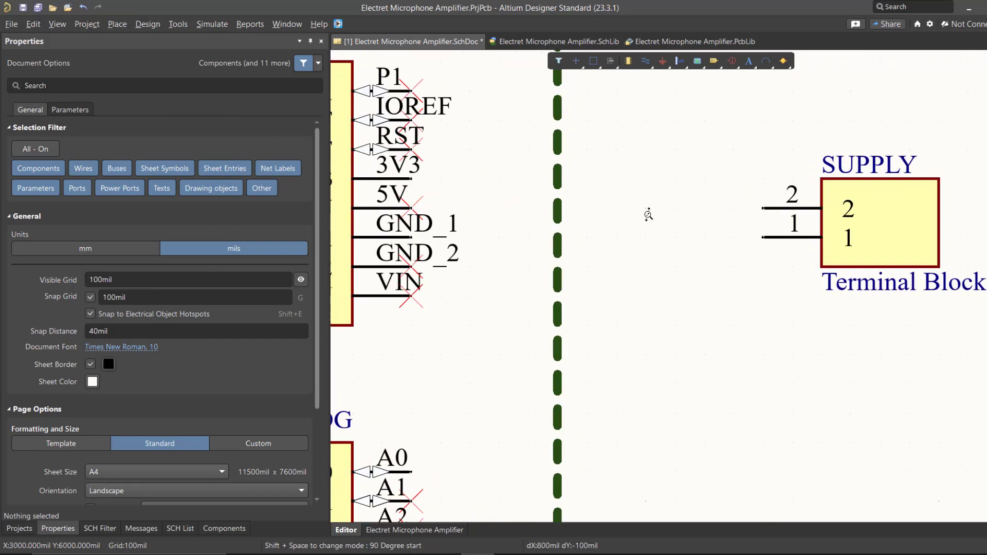
ctrl+scroll(646, 208, up, 2)
click(646, 208)
click(766, 208)
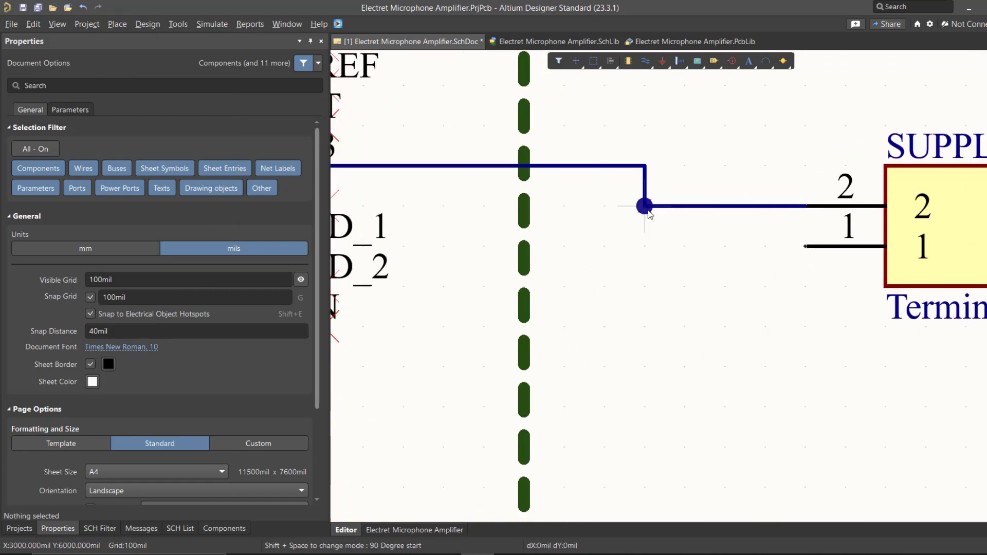
Branch a wire from the corner of the 3V3 line down to the VCC pin of the MAX4466.
ctrl+scroll(651, 212, down, 1)
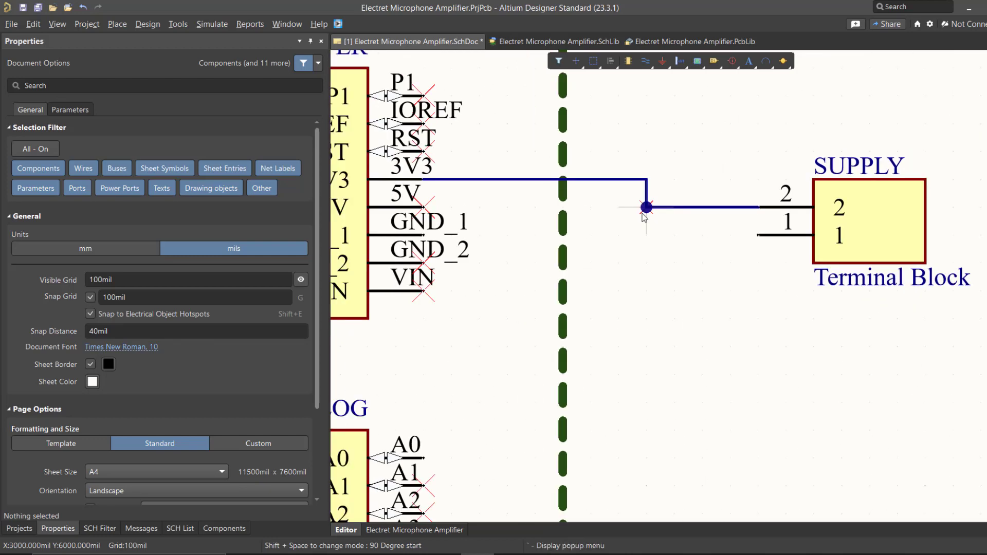
click(647, 208)
ctrl+scroll(662, 315, down, 3)
ctrl+scroll(672, 406, up, 2)
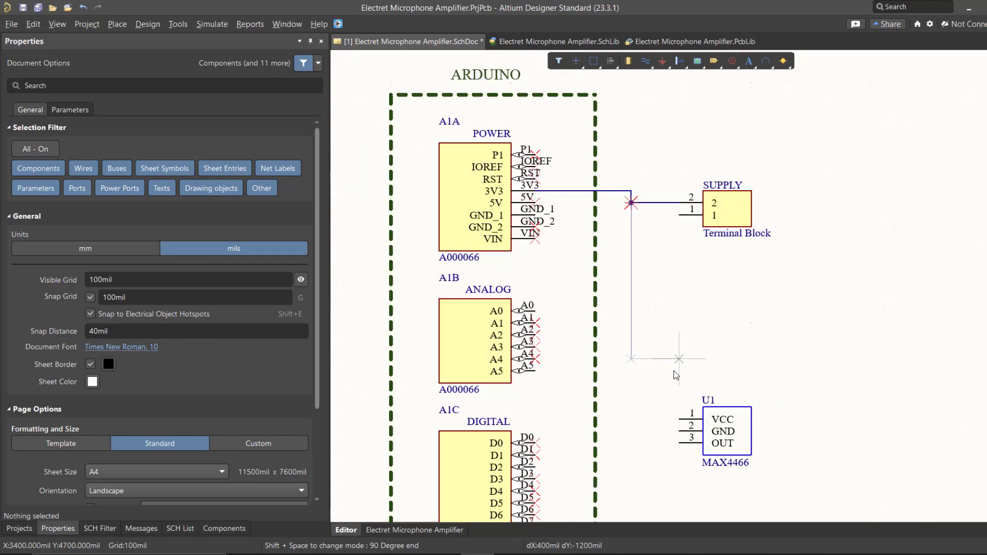
click(678, 417)
right_click(655, 288)
Wire the GND_1 pin of the Arduino's power part straight to pin 1 of the SUPPLY terminal block.
right_drag(657, 265, 731, 346)
ctrl+scroll(728, 325, up, 2)
key(p)
key(w)
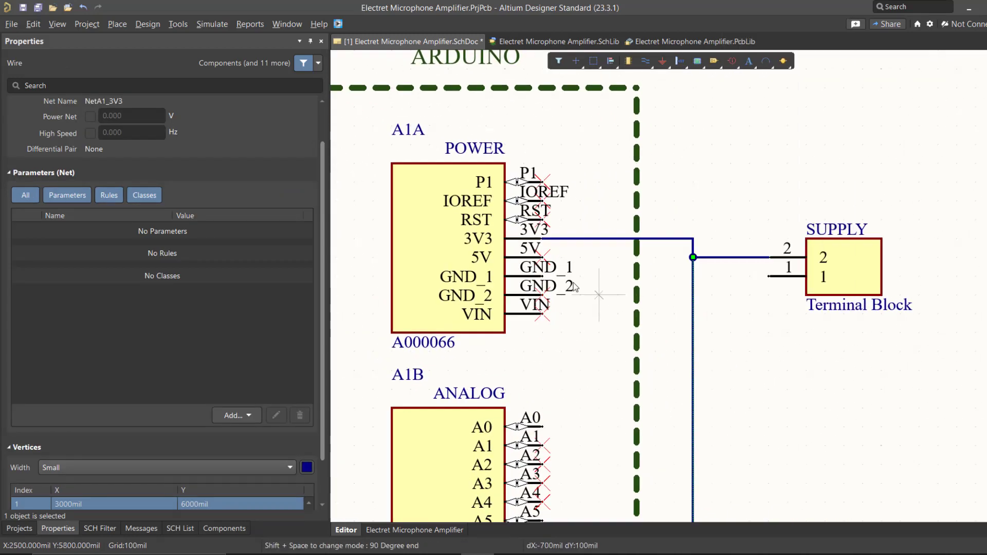
click(542, 276)
click(770, 276)
Wire the GND pin of the MAX4466 up to the GND_1 line.
ctrl+scroll(680, 291, down, 3)
scroll(718, 358, down, 3)
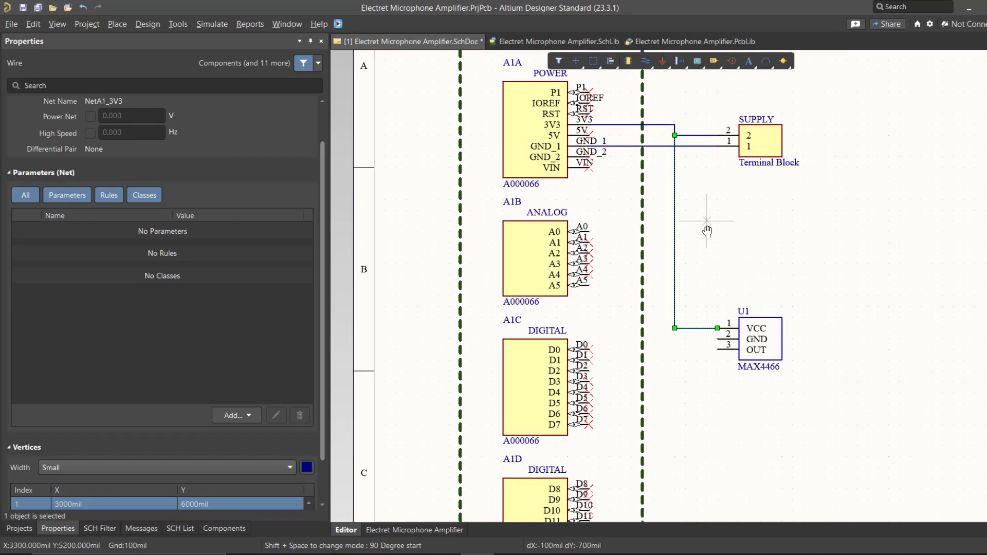
ctrl+scroll(692, 320, up, 1)
click(725, 344)
right_drag(670, 255, 679, 359)
click(666, 199)
Wire the A0 pin of the Arduino's analog part to the OUT pin of the MAX4466.
right_drag(720, 432, 735, 293)
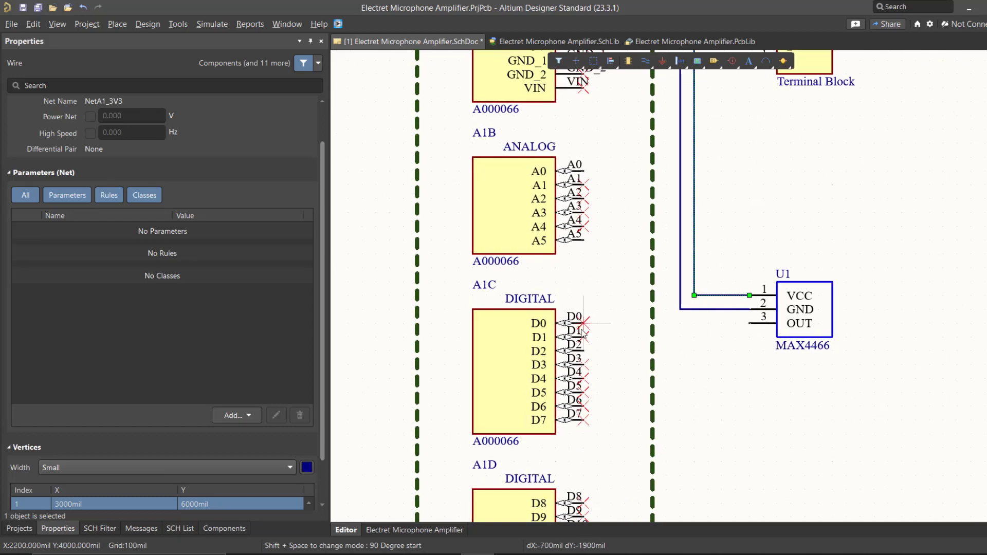
click(585, 173)
click(668, 229)
click(752, 325)
right_click(751, 326)
ctrl+scroll(600, 323, down, 5)
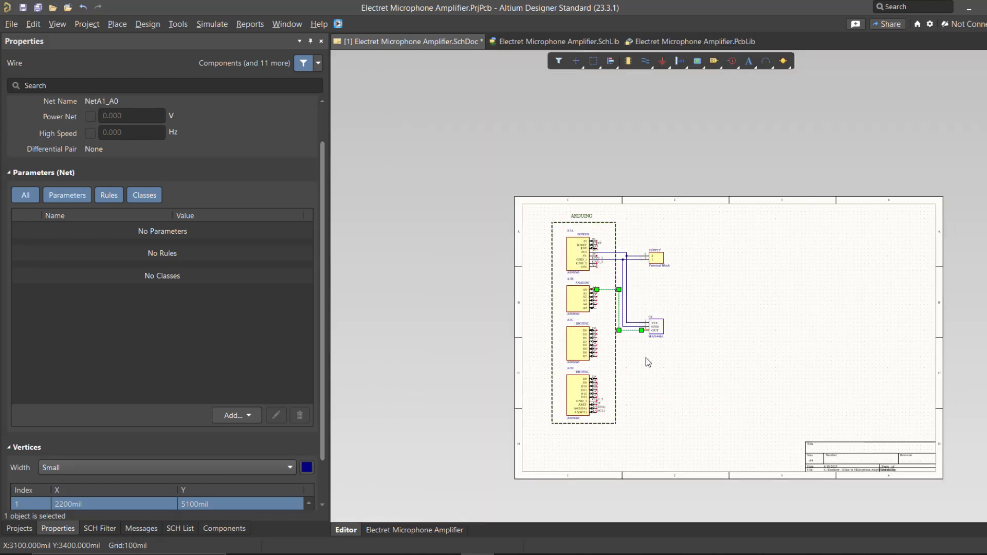
right_drag(645, 358, 610, 340)
click(665, 342)
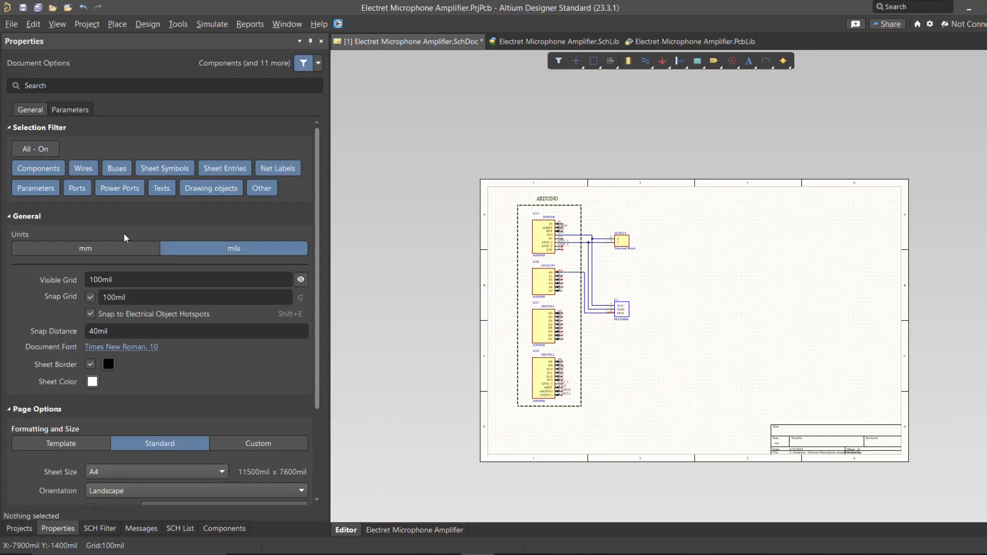
Switch the schematic's units to millimetres and its page format to Custom.
scroll(165, 339, down, 1)
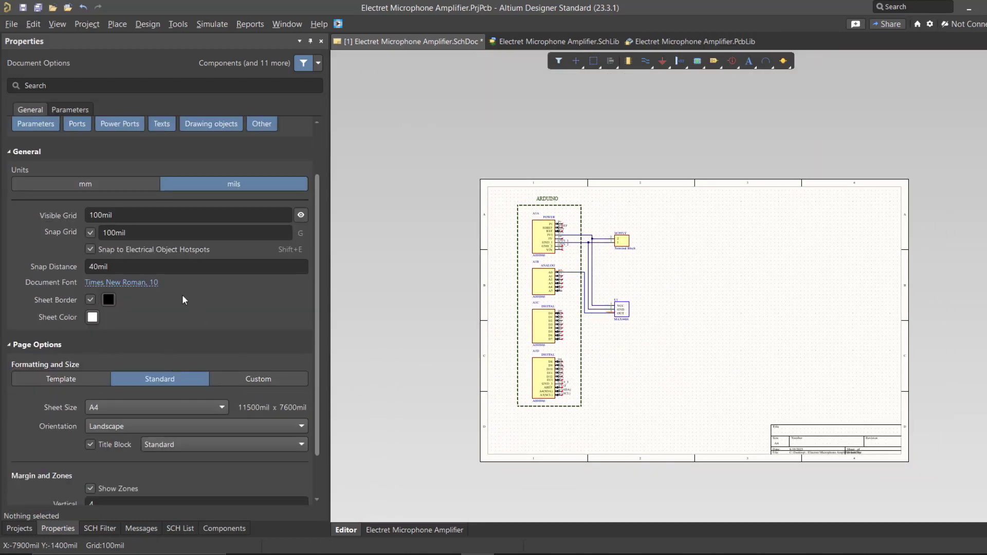
click(113, 187)
click(255, 376)
scroll(214, 356, down, 1)
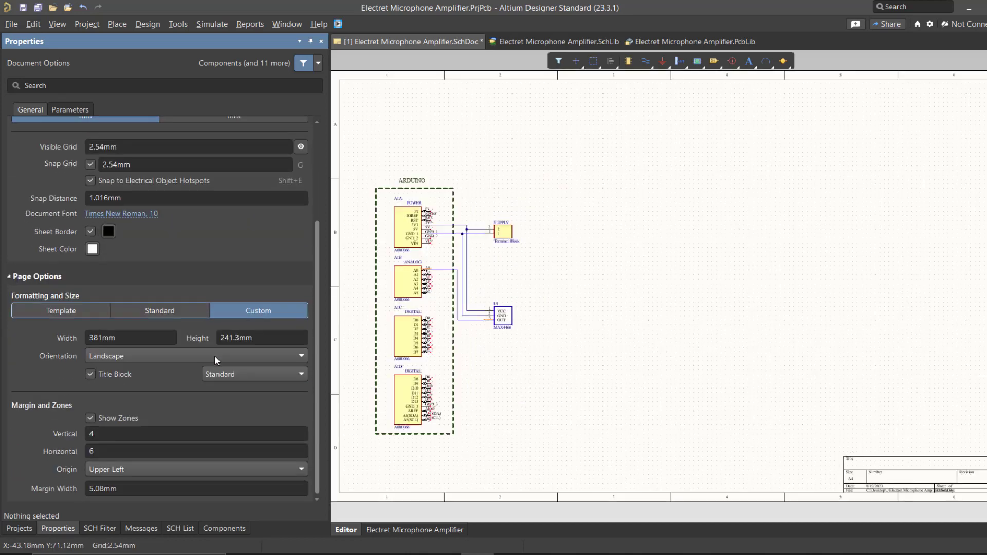
Set the custom sheet size to 200 mm wide and 200 mm high.
click(142, 338)
text(200)
key(Tab)
text(150)
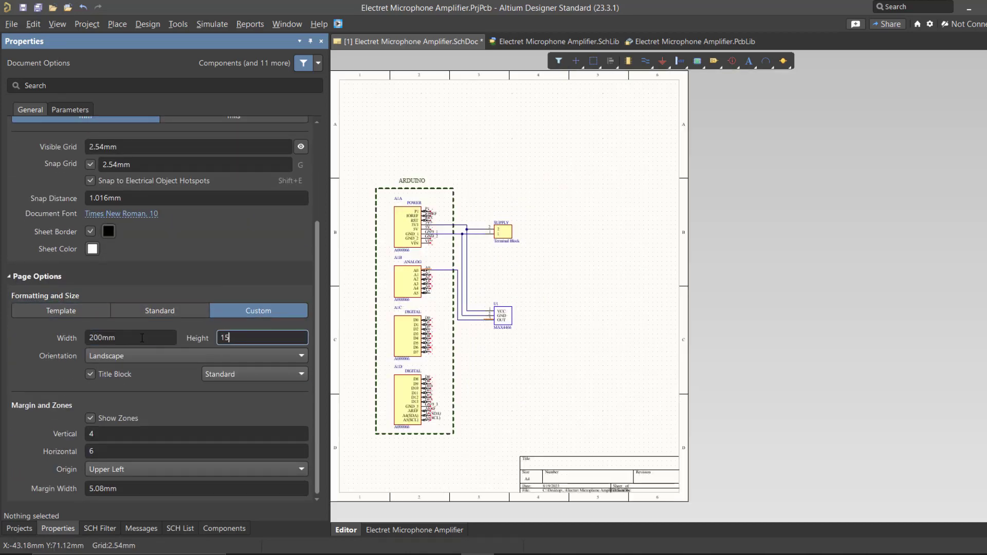
key(Return)
text(2)
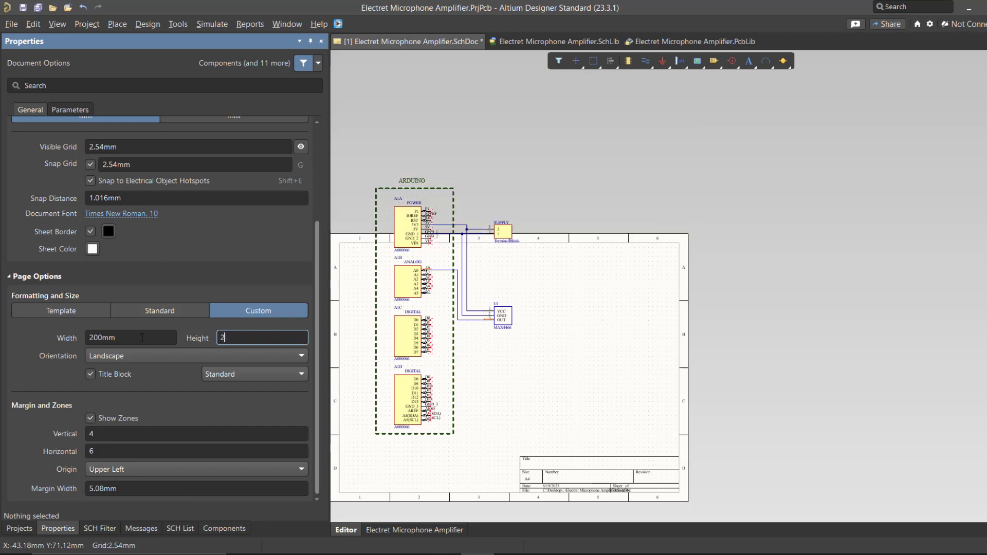
text(00)
key(Return)
Select the entire circuit, move it to the middle of the resized sheet and save the schematic.
right_drag(532, 324, 562, 315)
ctrl+scroll(561, 315, up, 1)
key(ctrl+a)
key(m)
key(s)
click(509, 310)
click(575, 298)
click(595, 383)
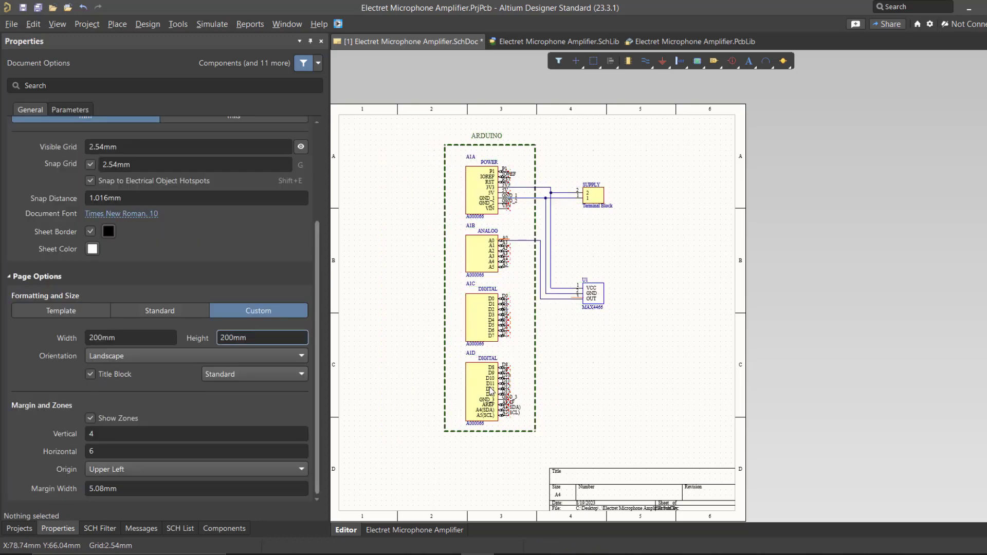
right_drag(595, 392, 657, 350)
right_drag(573, 280, 552, 307)
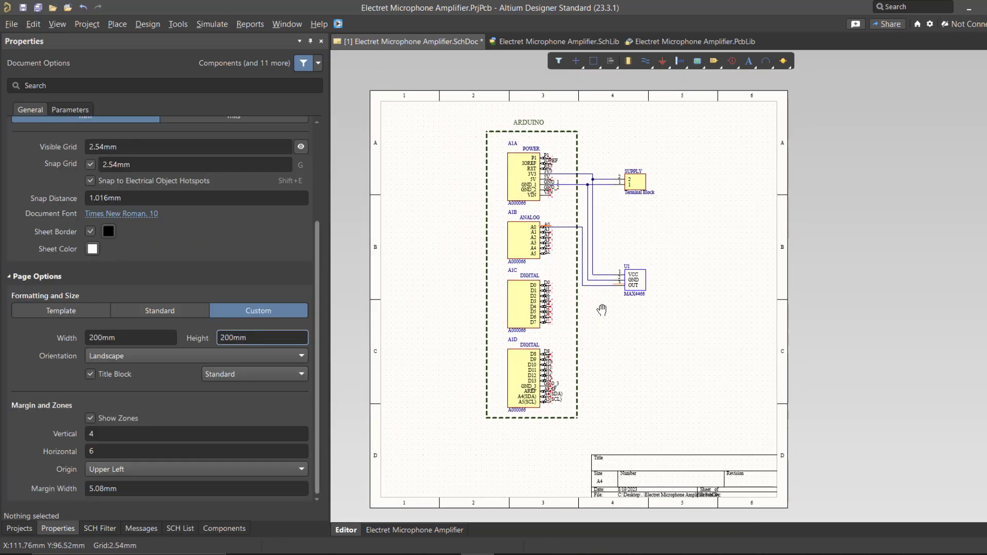
key(ctrl+s)
Validate the Electret Microphone Amplifier PCB project and open the resulting messages.
click(19, 528)
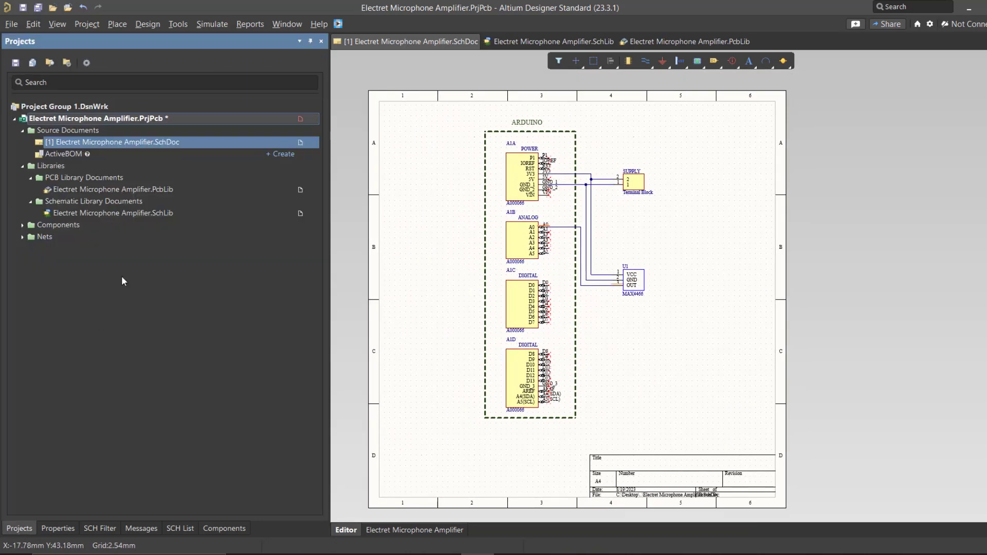
right_click(218, 118)
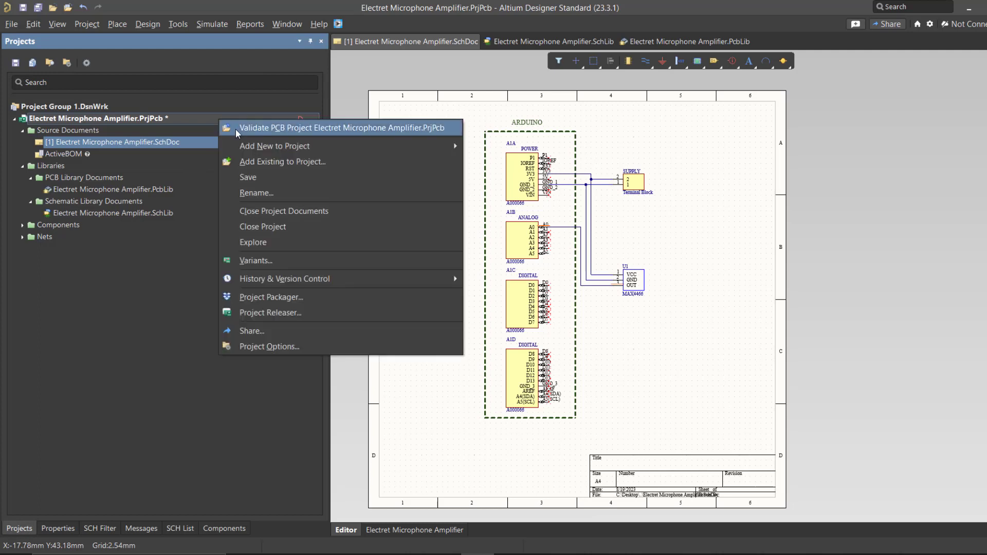
click(235, 128)
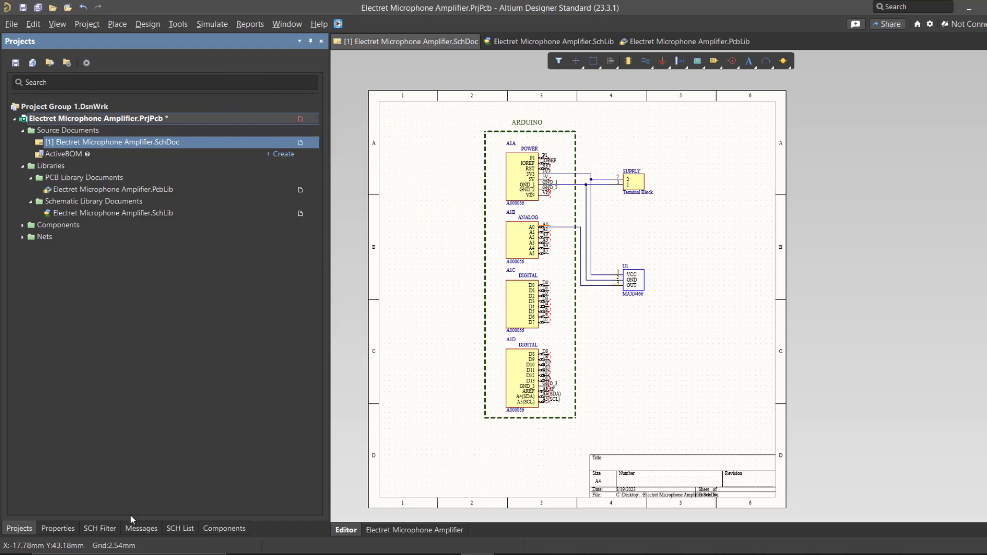
click(132, 529)
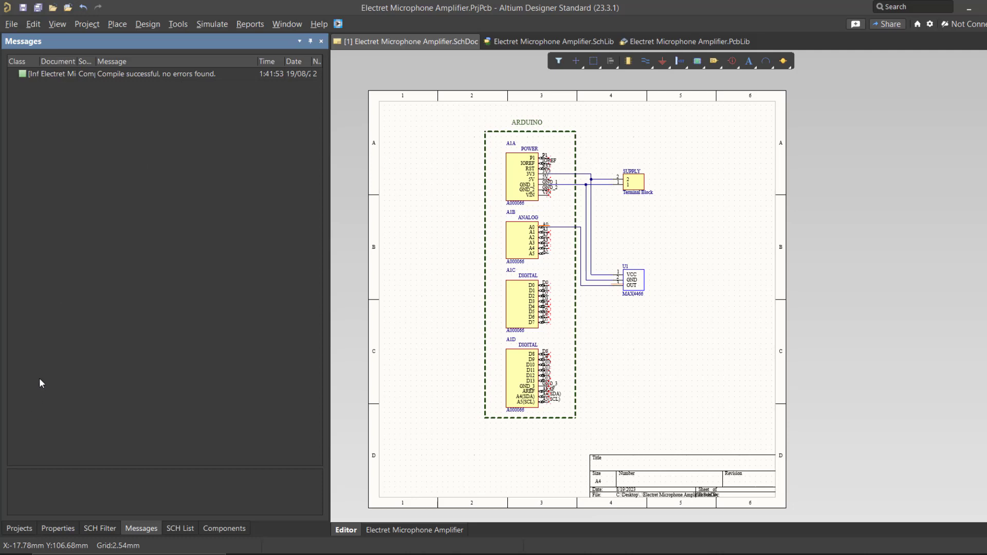
Add a new PCB document to the project.
click(12, 25)
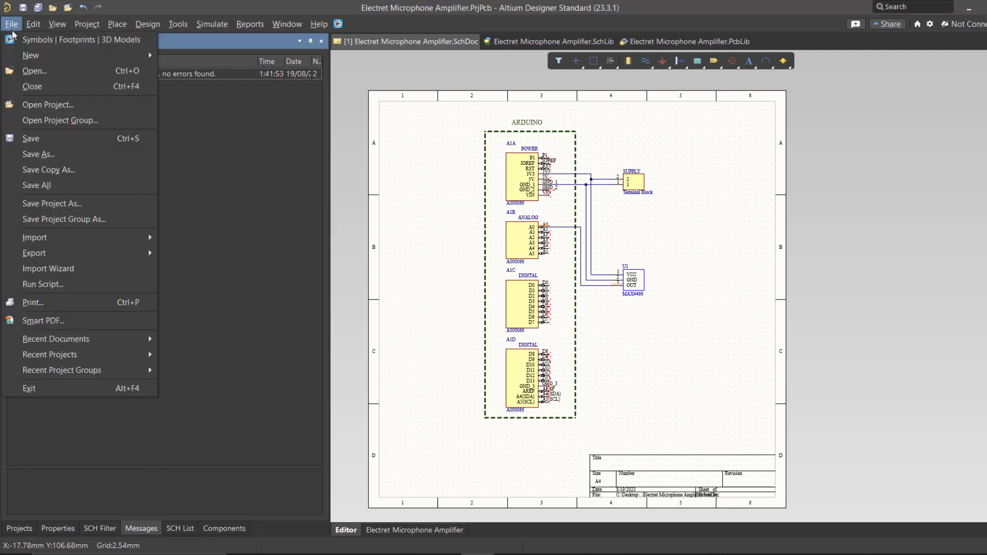
mouse_move(22, 57)
click(229, 90)
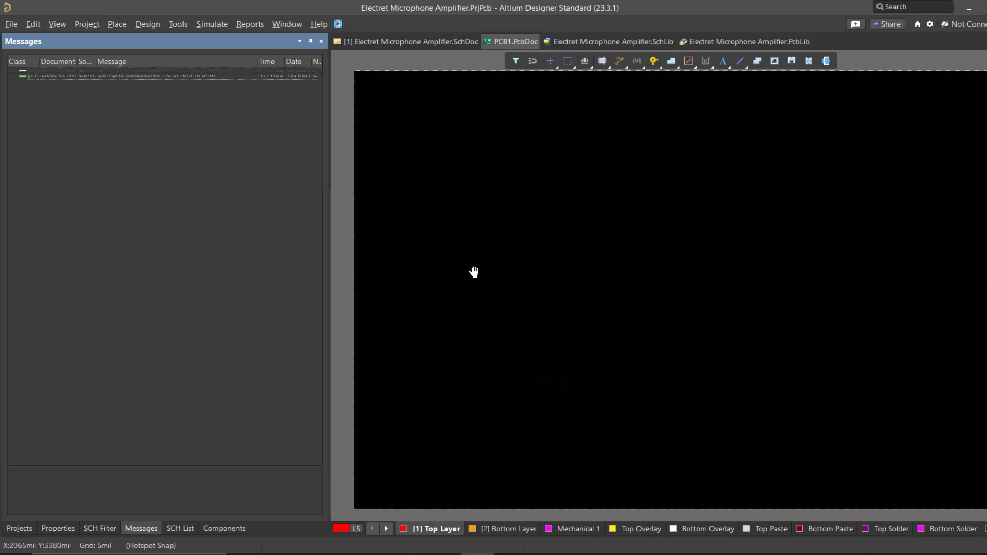
Save the new PCB document as Electret Microphone Amplifier in the project folder.
key(ctrl+s)
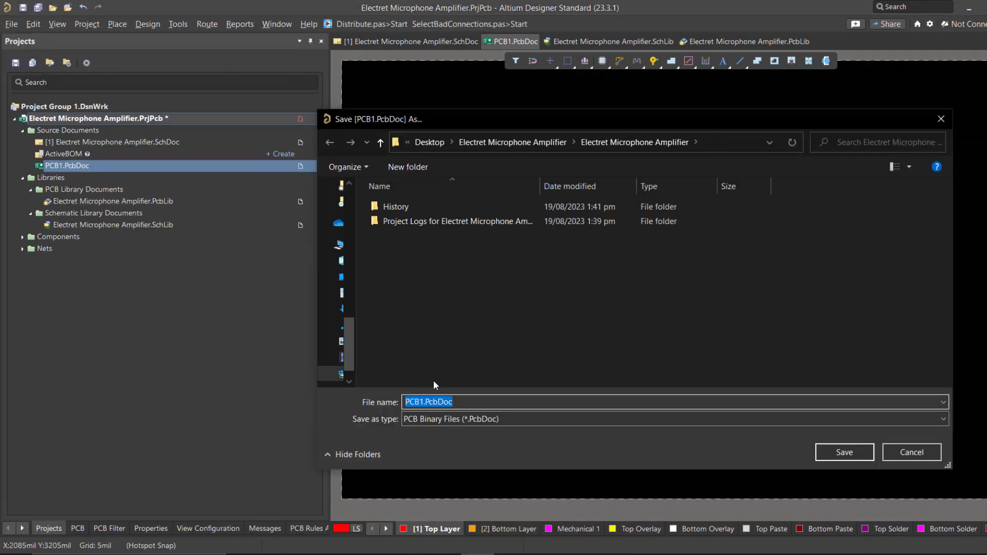
text(E)
click(550, 413)
click(557, 404)
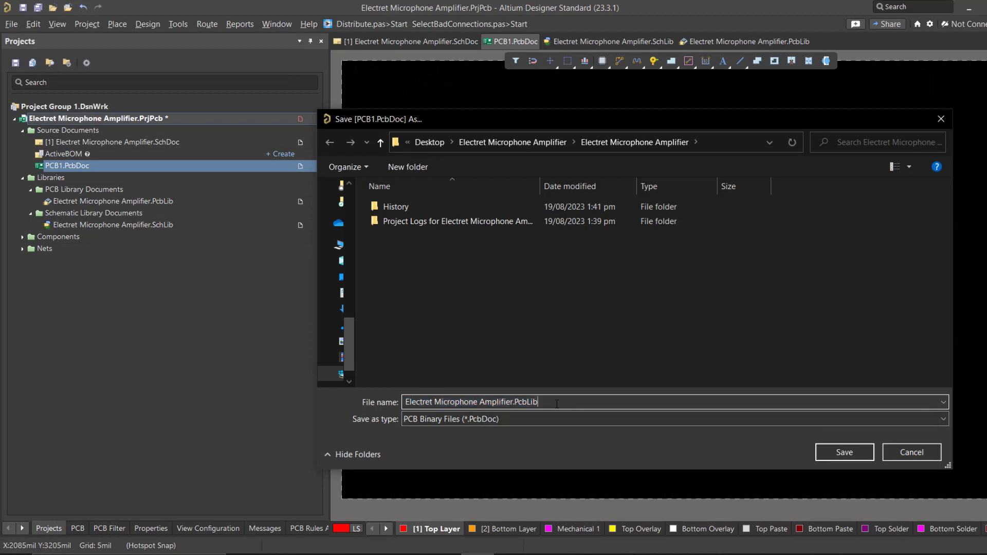
key(BackSpace)
key(BackSpace)
key(BackSpace)
key(BackSpace)
key(BackSpace)
key(BackSpace)
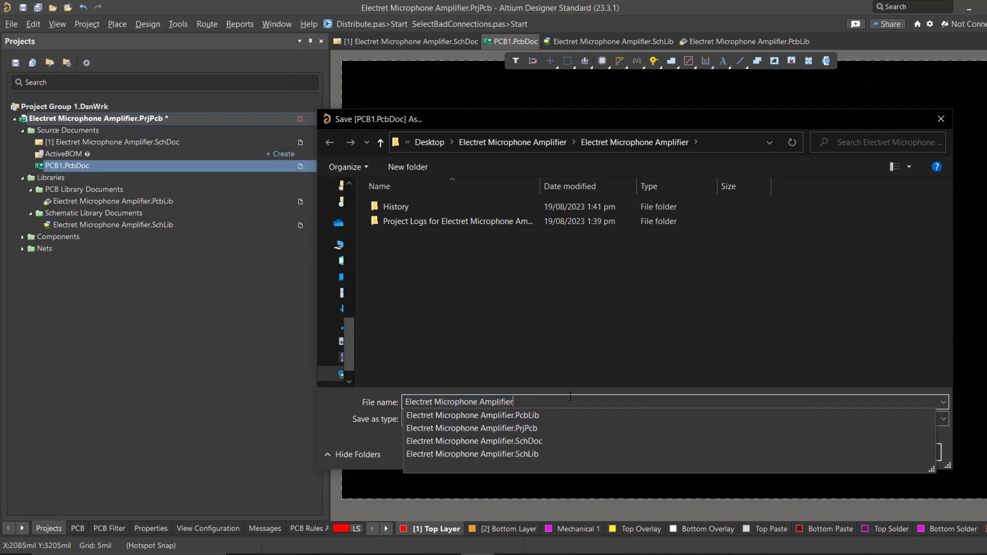
click(580, 366)
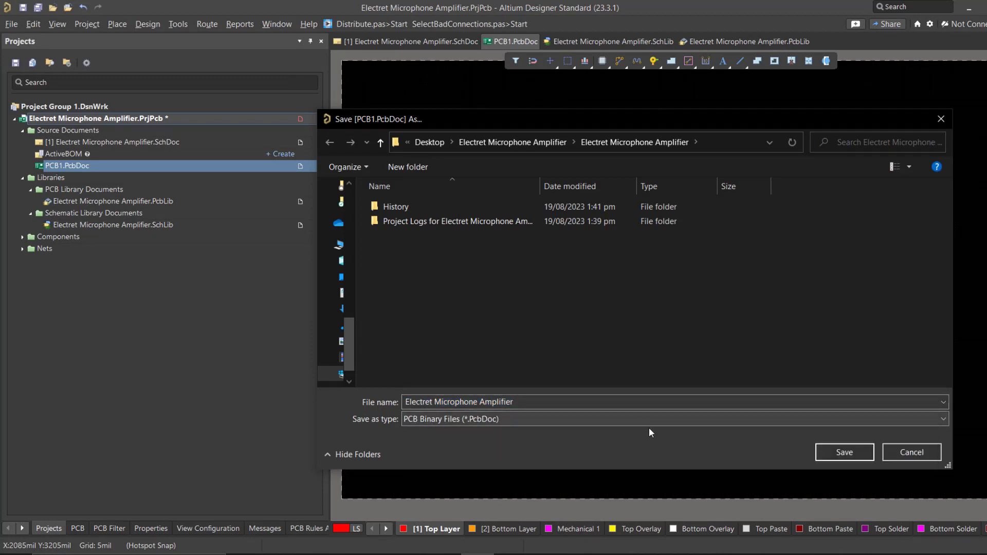
click(829, 452)
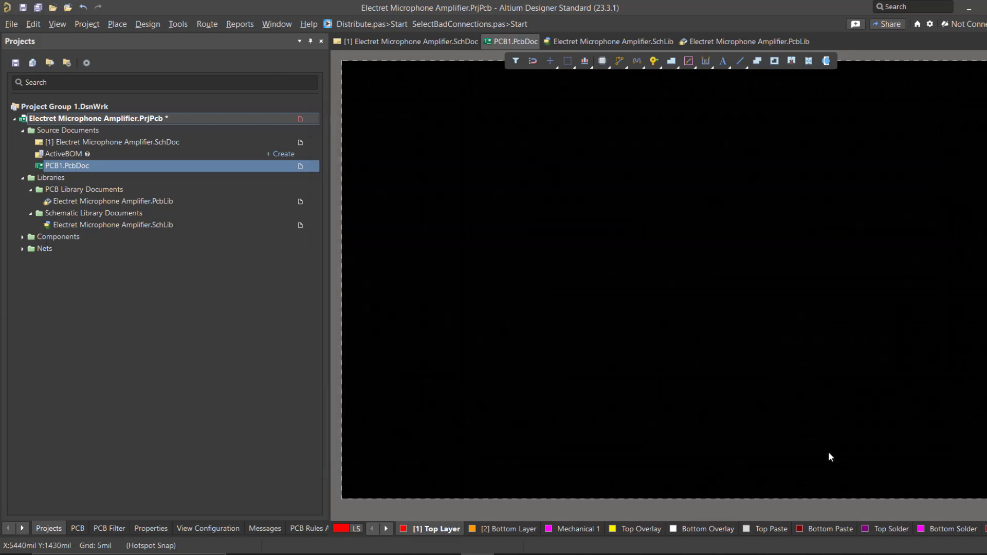
Update the PCB document from the schematic, validating and executing all changes in the engineering change order.
ctrl+scroll(526, 337, down, 1)
click(98, 143)
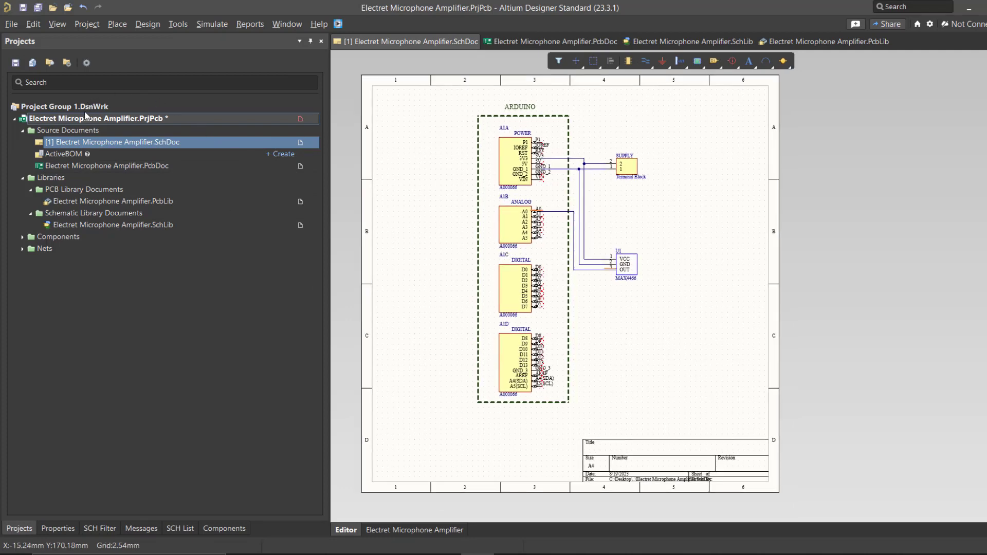
click(142, 24)
click(160, 40)
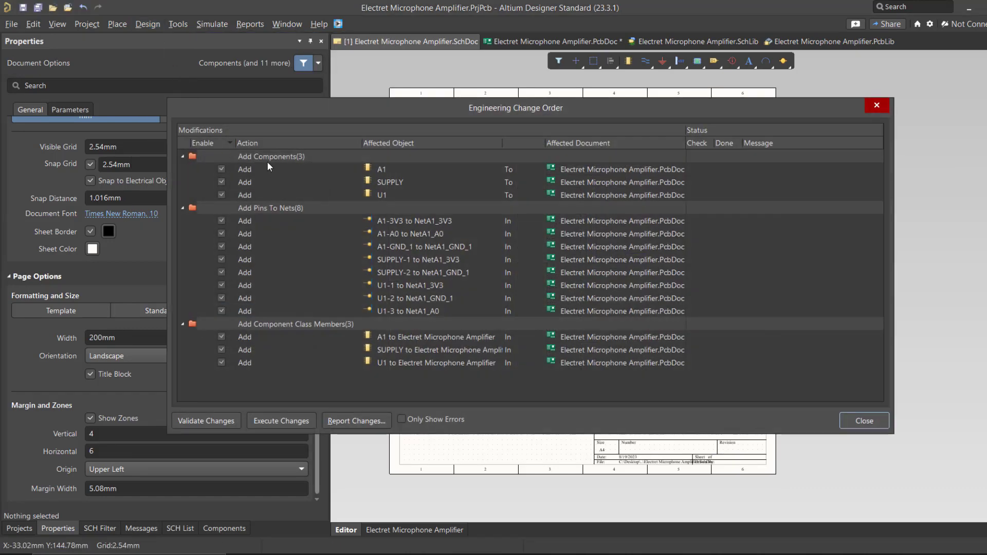
click(276, 161)
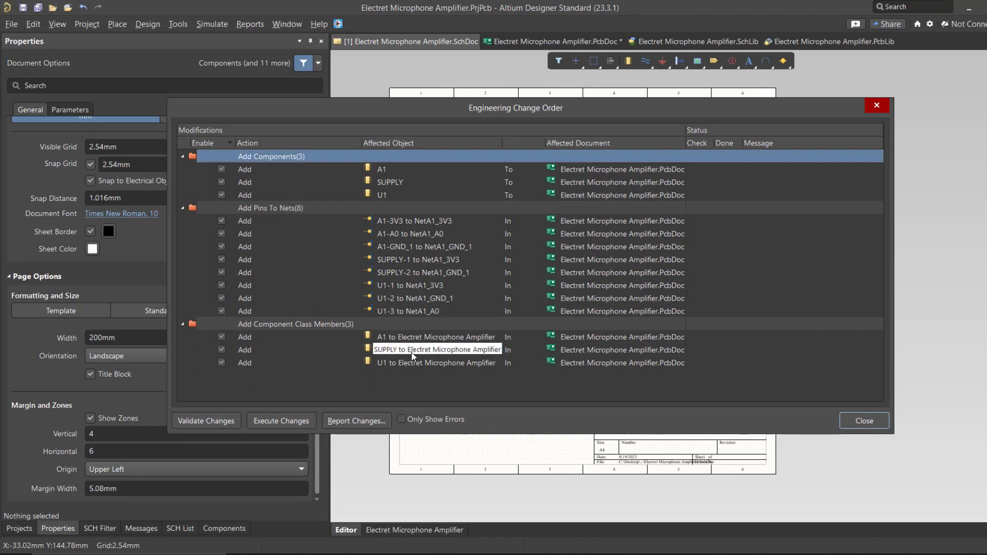
click(215, 422)
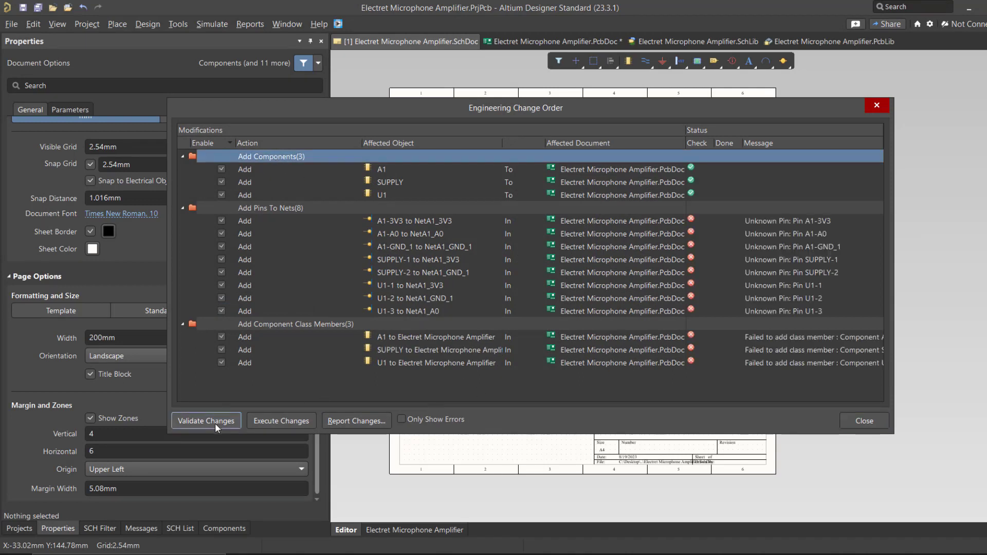
click(261, 422)
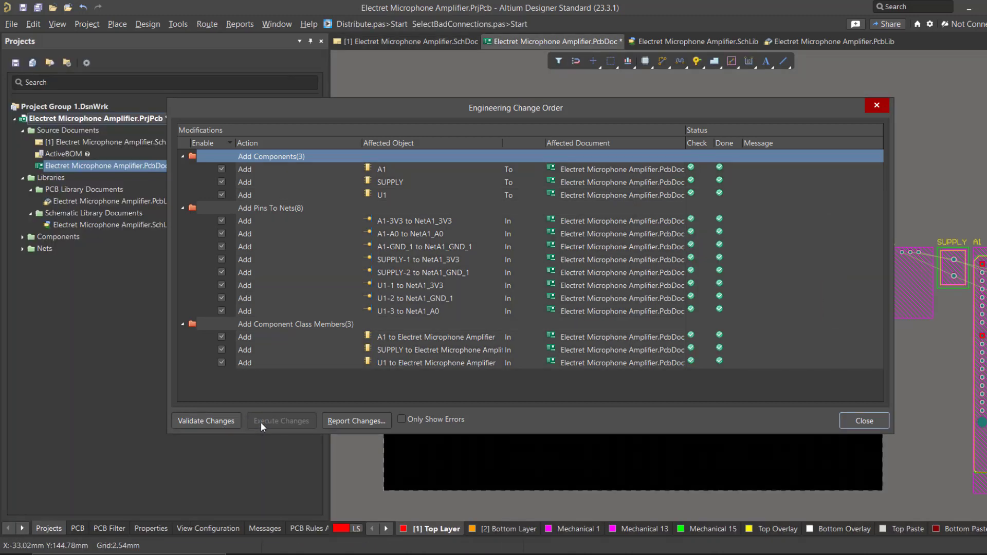
click(865, 421)
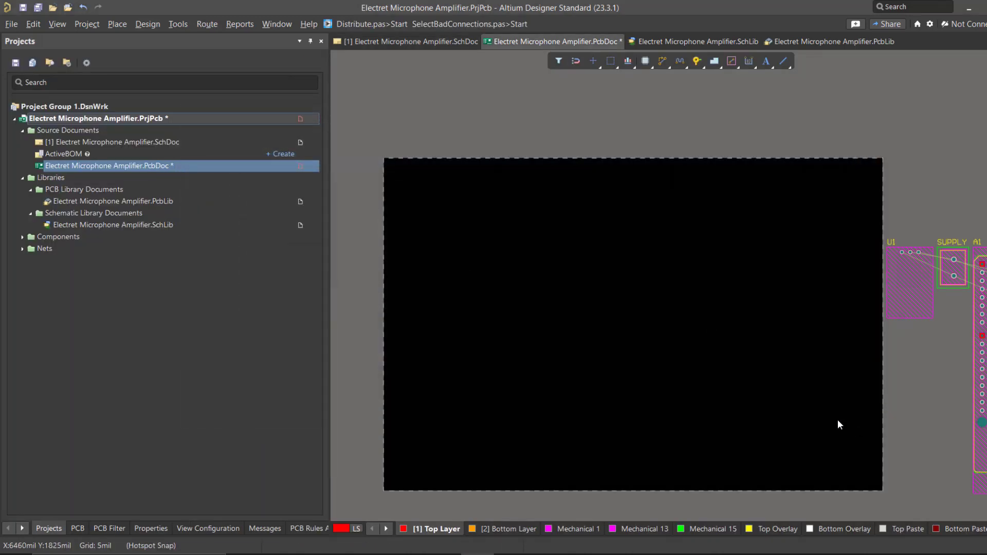
Arrange the imported components on the board: rotated Arduino A1 at the lower left, U1 to its right and SUPPLY above A1.
ctrl+scroll(839, 422, down, 3)
drag(899, 343, 553, 406)
ctrl+scroll(535, 360, up, 2)
key(space)
right_drag(553, 406, 572, 253)
drag(572, 253, 505, 406)
drag(924, 241, 663, 301)
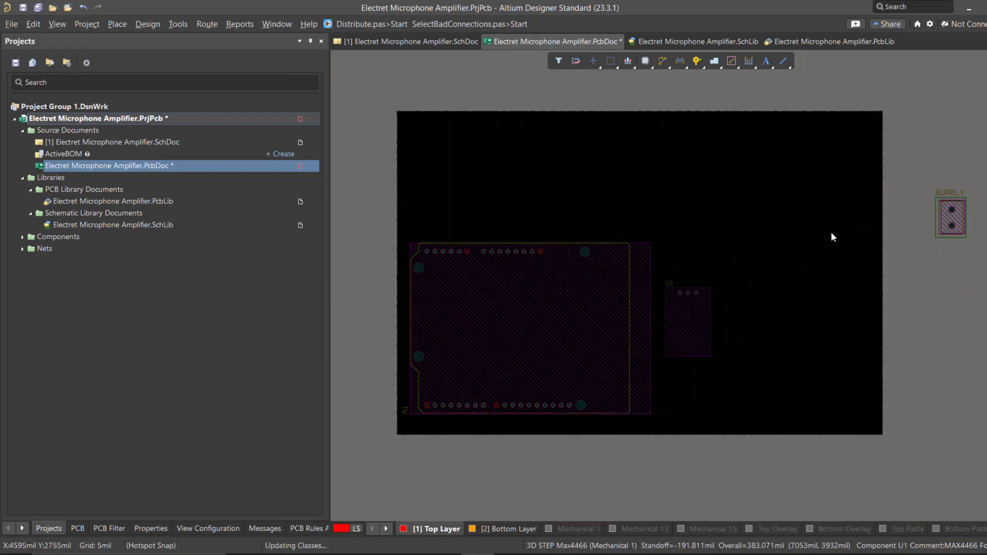
drag(948, 214, 416, 207)
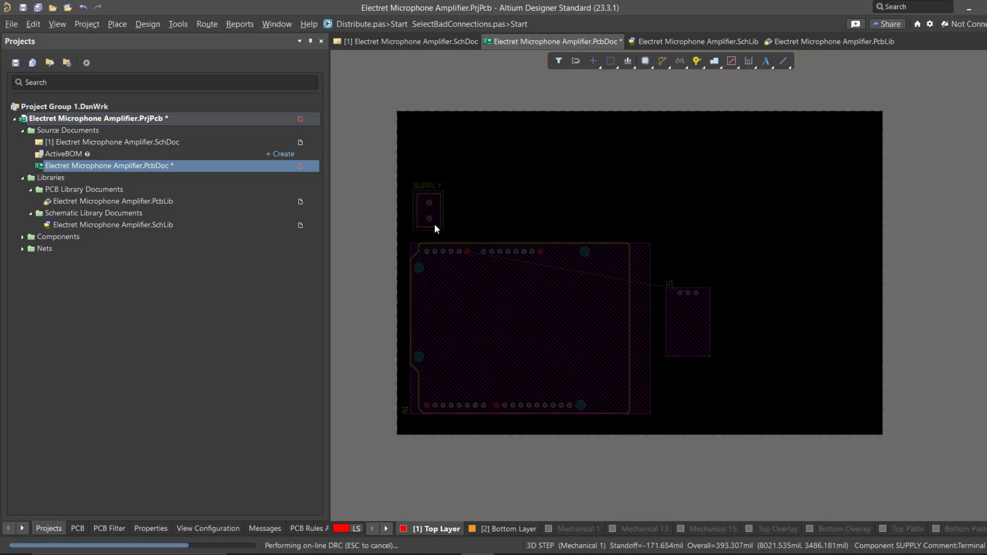
In board planning mode, edit the board shape by moving its right edge in beside U1, making the board about 3635 mil wide.
ctrl+scroll(494, 309, up, 3)
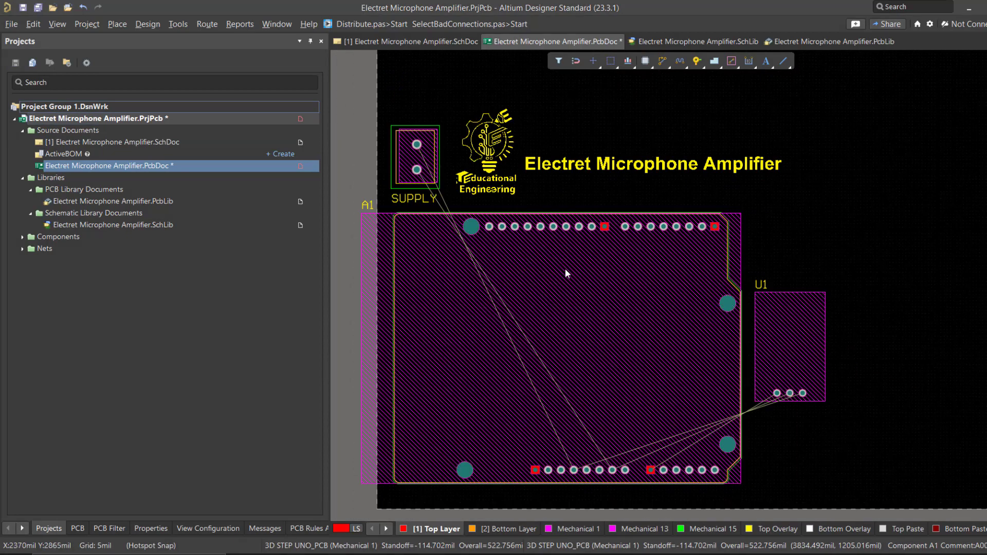
ctrl+scroll(542, 268, down, 2)
ctrl+scroll(495, 292, down, 1)
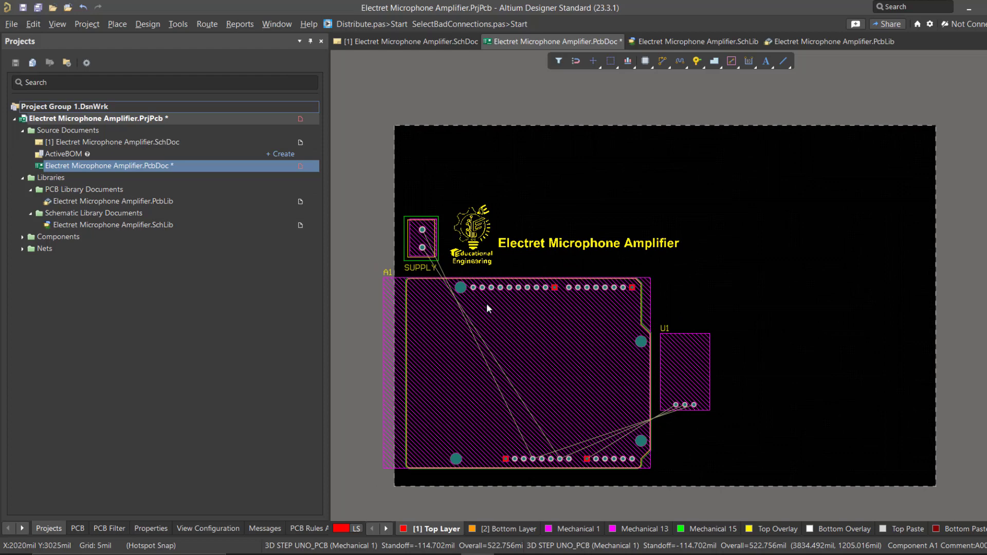
key(1)
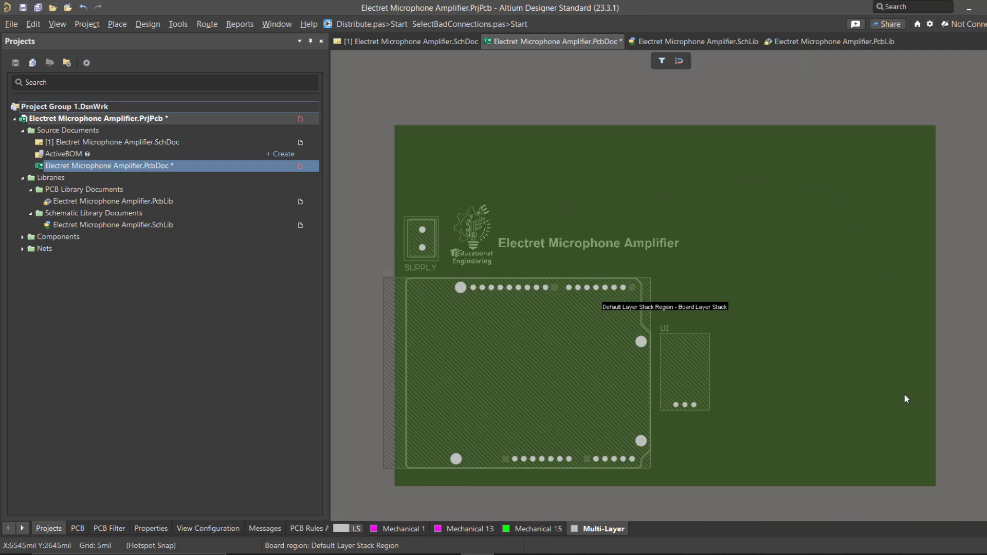
click(149, 24)
click(174, 91)
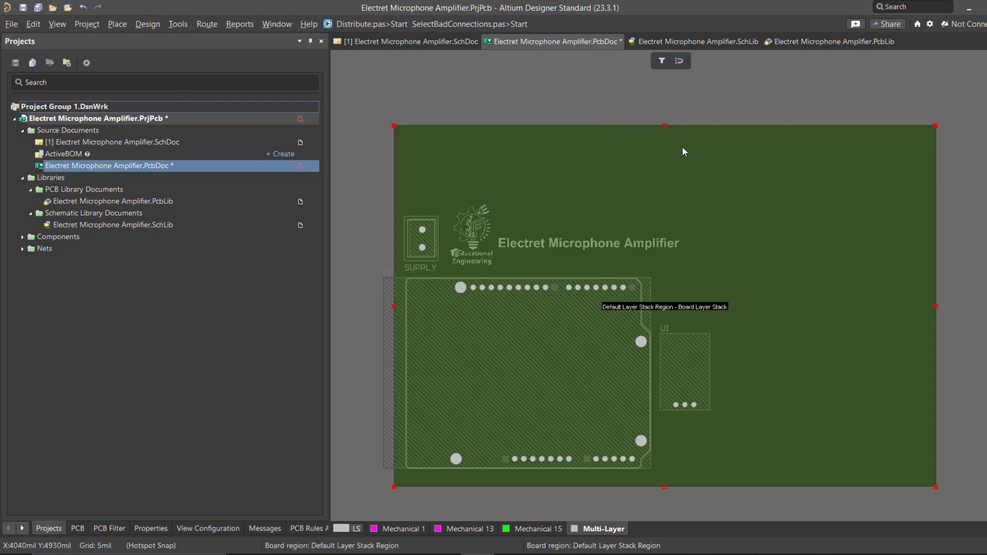
click(920, 314)
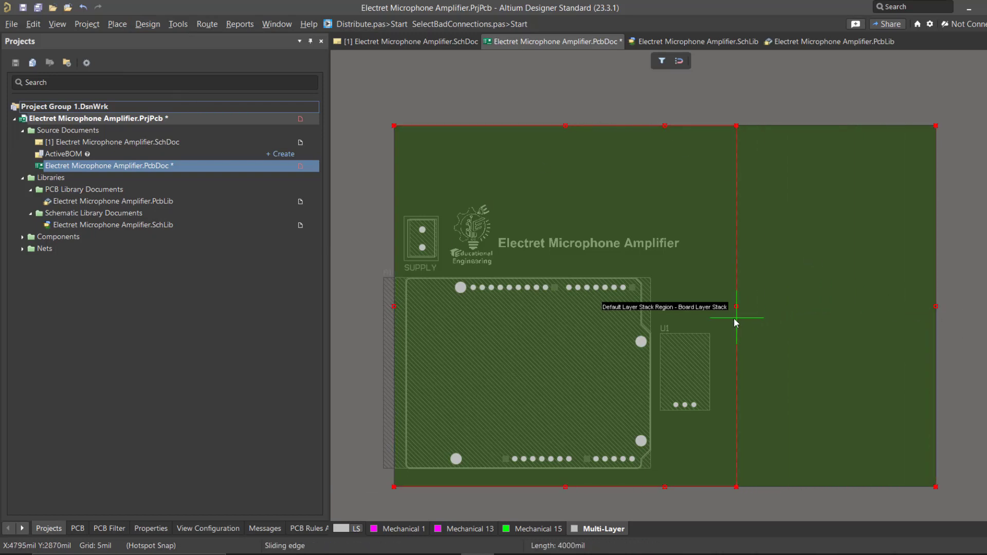
click(723, 320)
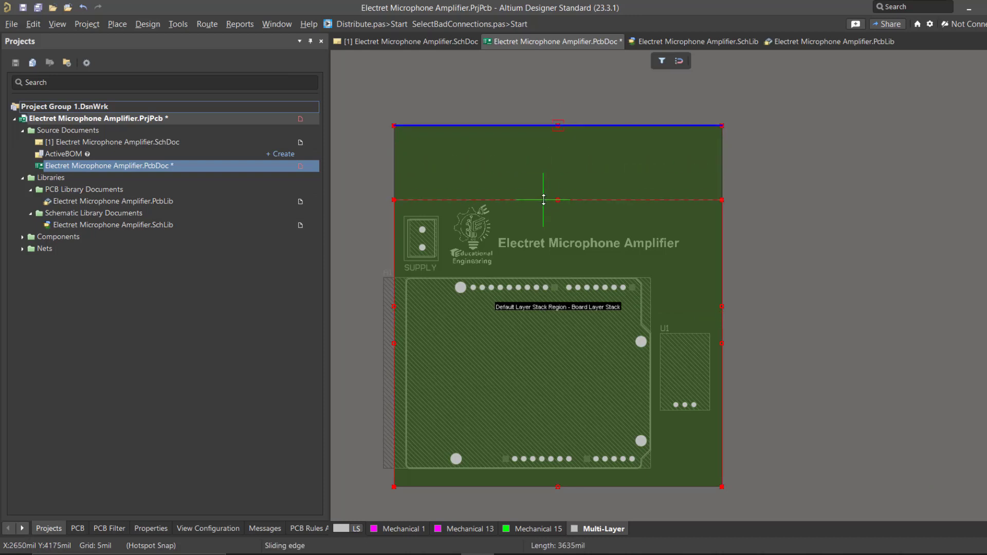
Lower the board shape's top edge to just above the logo and SUPPLY, and return to the 2D layout view.
drag(543, 200, 544, 200)
right_drag(614, 333, 630, 316)
ctrl+scroll(628, 316, up, 1)
right_drag(584, 351, 653, 306)
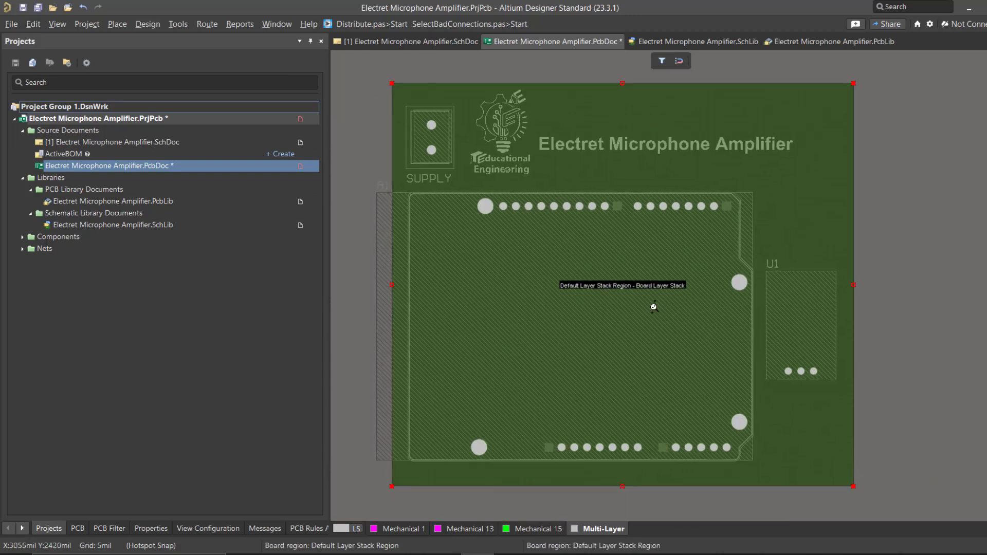
ctrl+scroll(643, 304, down, 1)
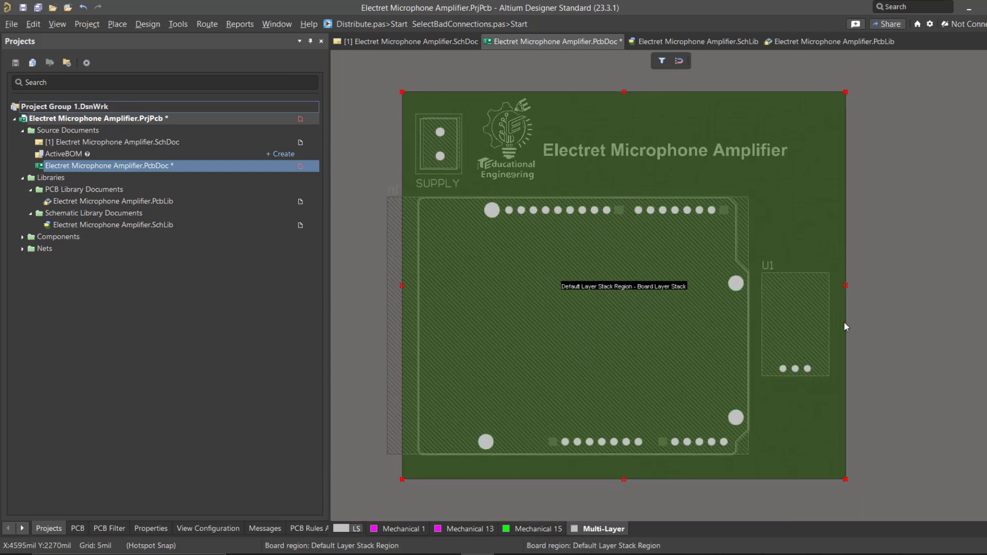
click(842, 283)
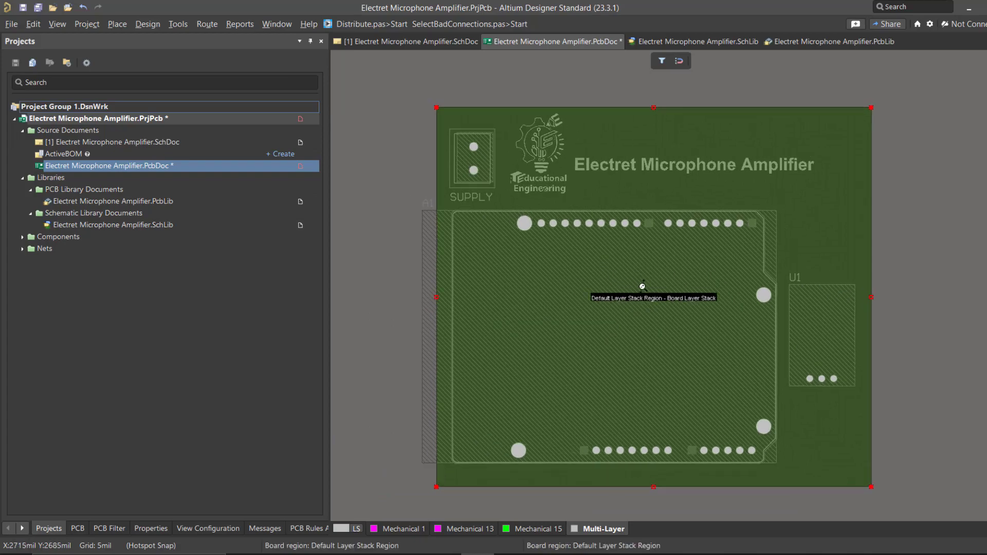
key(2)
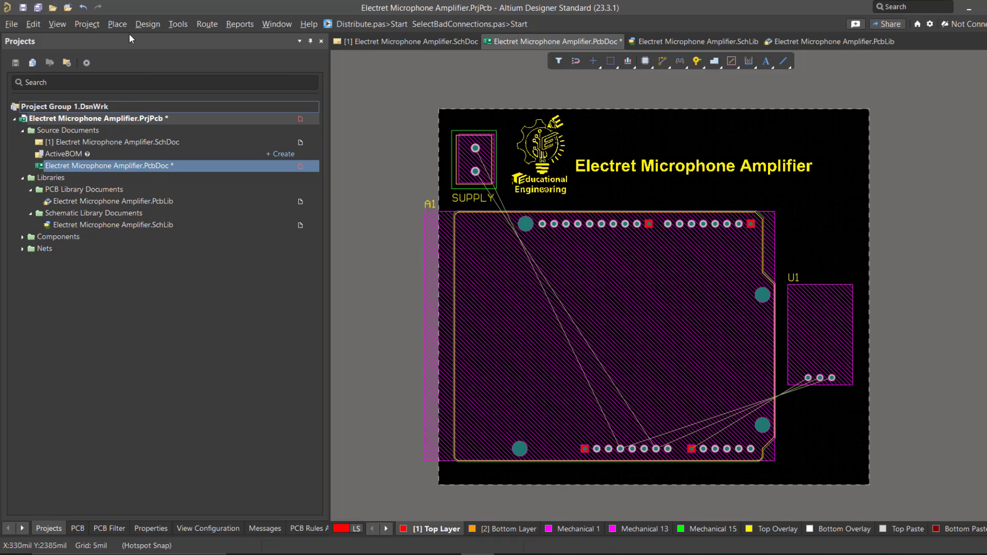
Route a 50 mil Top Layer track on NetA1_GND_1 from the SUPPLY ground pad to the Arduino's GND_1 pad.
click(207, 24)
key(Escape)
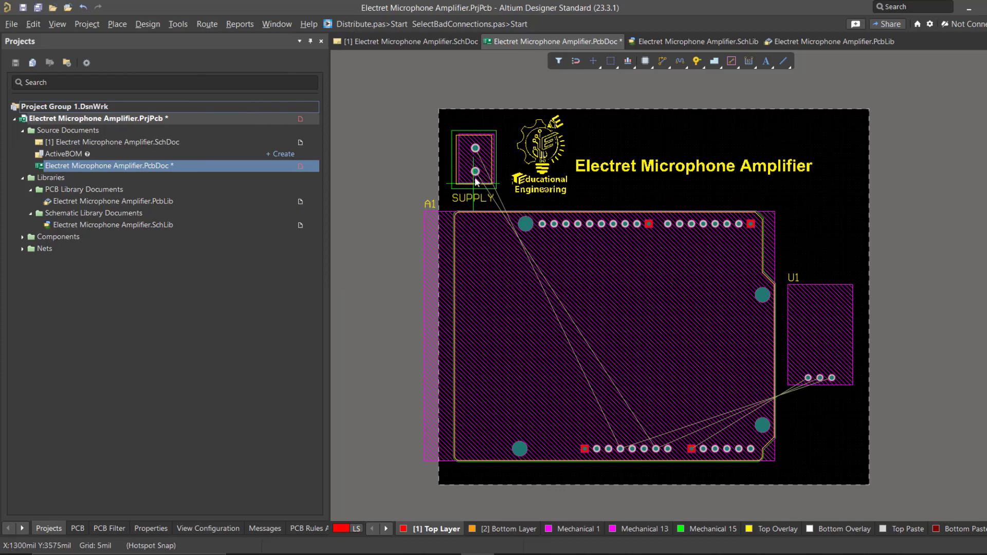
ctrl+scroll(471, 169, up, 5)
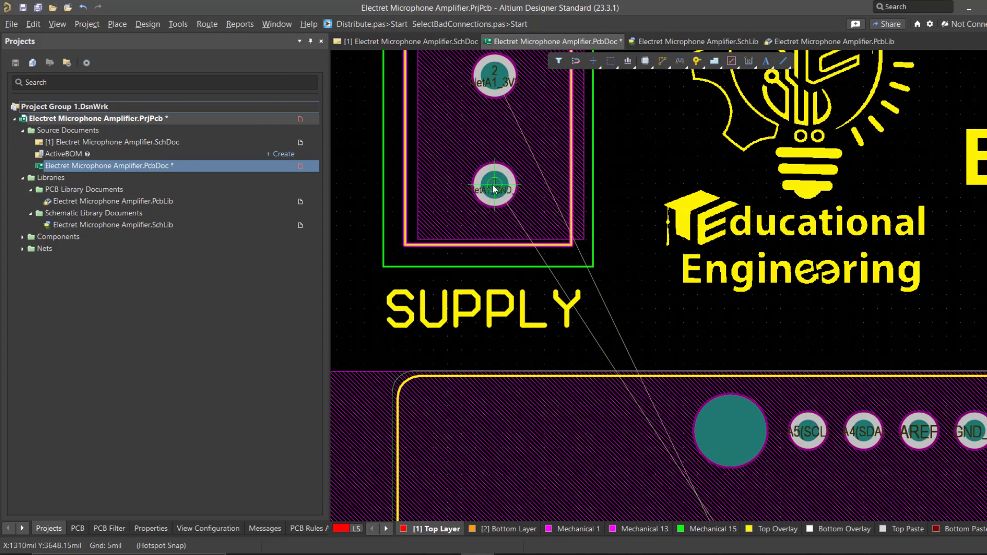
key(ctrl+w)
click(494, 186)
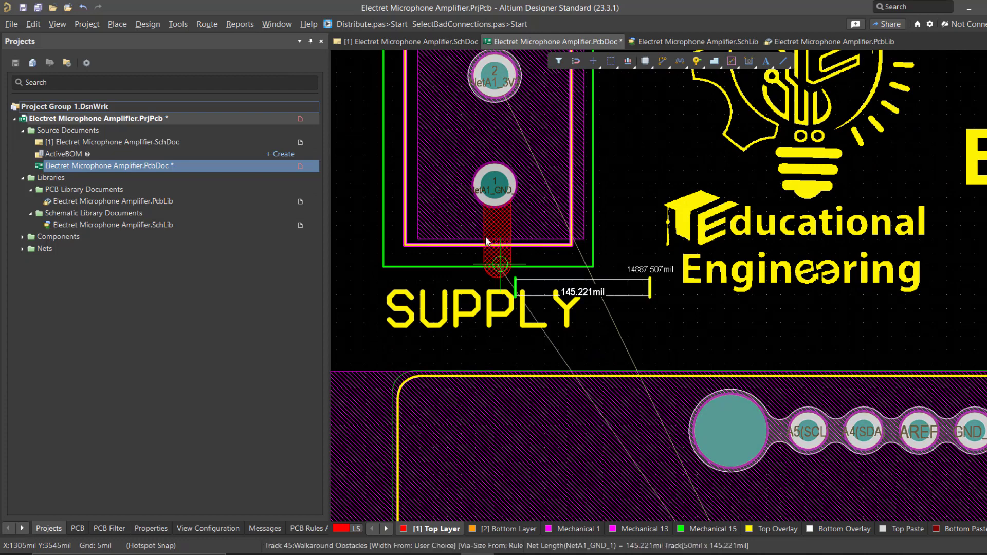
ctrl+scroll(489, 244, down, 5)
ctrl+scroll(517, 324, down, 3)
right_drag(510, 296, 493, 217)
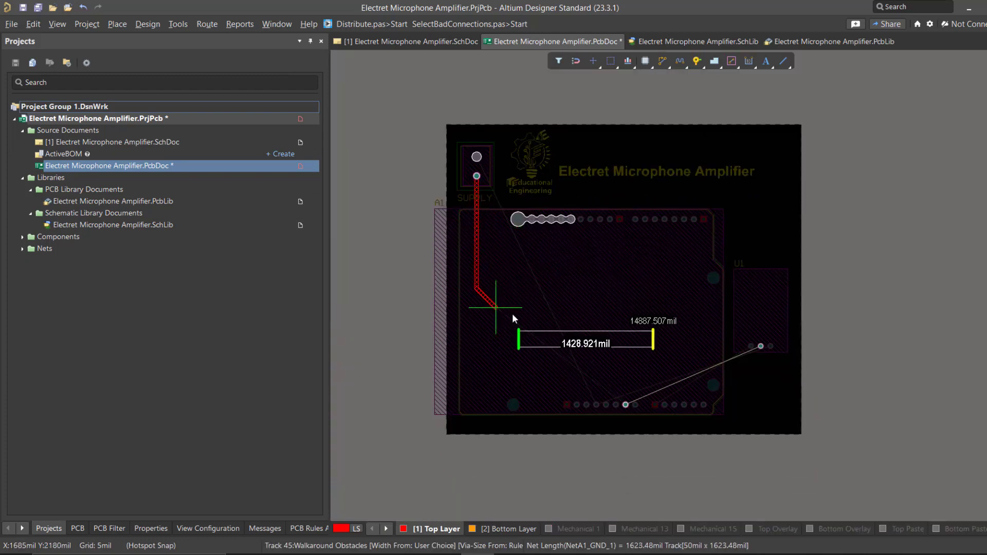
ctrl+scroll(511, 327, up, 4)
click(504, 353)
ctrl+scroll(668, 419, up, 3)
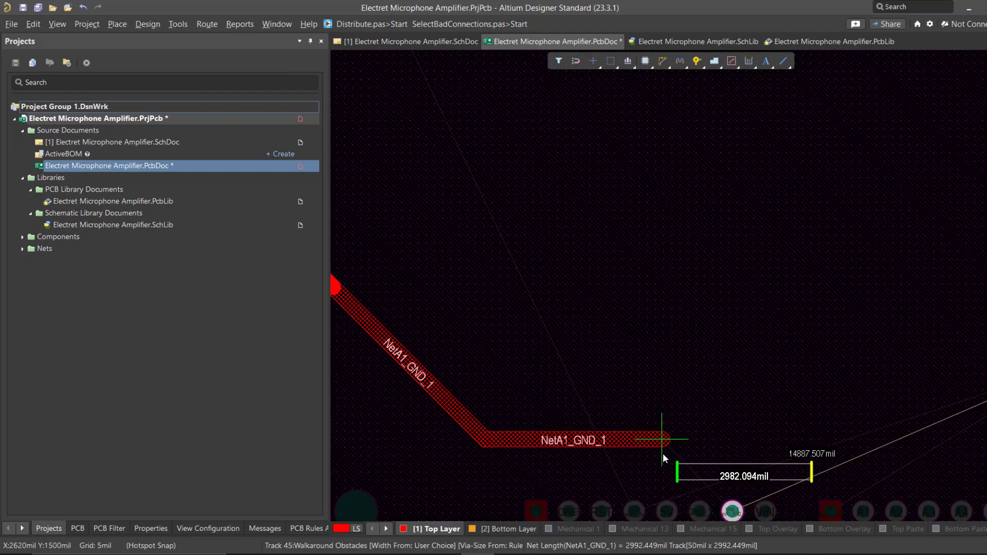
click(733, 512)
Extend the NetA1_GND_1 track from the Arduino's ground pad below the analog header to U1's middle pad.
right_drag(642, 439, 430, 298)
right_click(521, 380)
click(516, 372)
click(608, 411)
right_drag(922, 399, 851, 415)
click(852, 409)
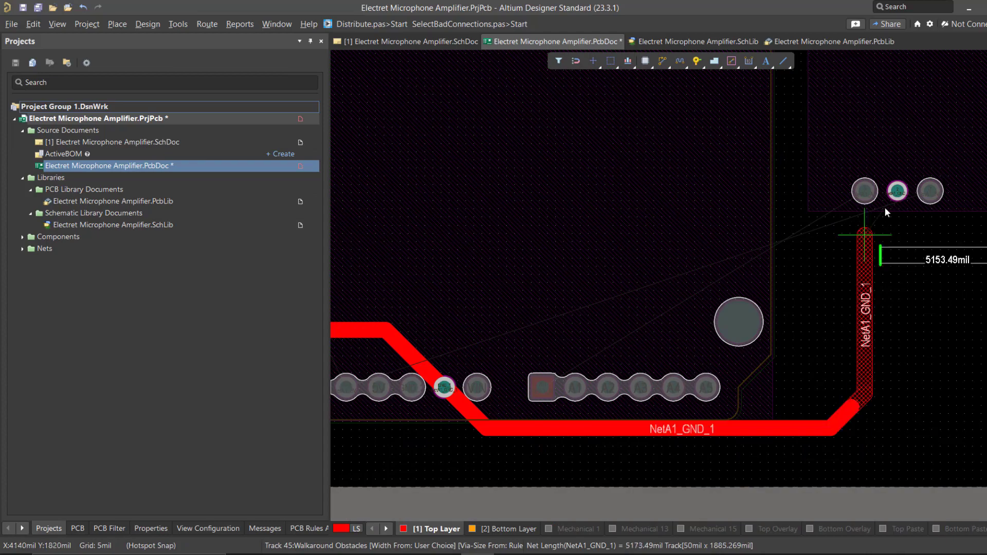
click(896, 191)
right_drag(787, 387, 700, 332)
ctrl+scroll(700, 332, up, 1)
click(430, 323)
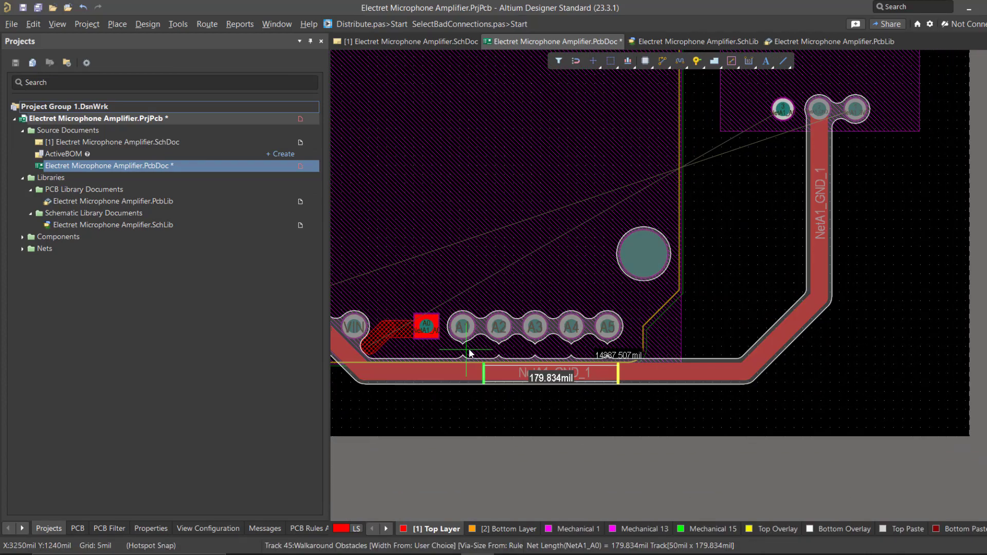
key(Escape)
key(Escape)
Shift the horizontal ground track farther below the analog header and route NetA1_A0 from pad A0 to U1's leftmost pad.
drag(425, 370, 434, 391)
click(425, 329)
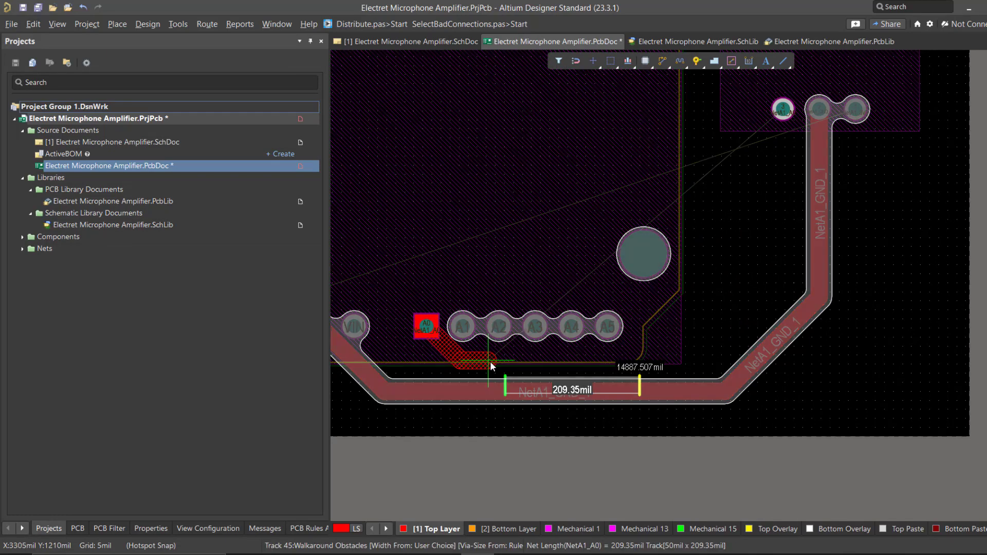
click(783, 109)
key(Escape)
Route a 50 mil NetA1_3V3 track from SUPPLY pad 2 down the board's left side to the Arduino's 3V3 pad.
right_drag(616, 304, 792, 259)
ctrl+scroll(792, 259, down, 1)
right_drag(641, 282, 694, 322)
ctrl+scroll(696, 308, down, 2)
right_drag(563, 216, 601, 311)
click(534, 114)
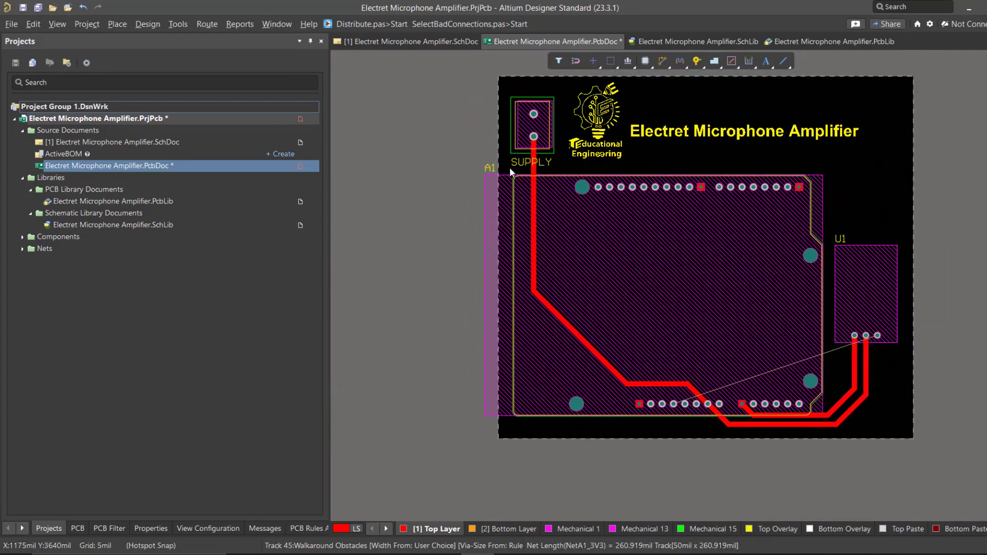
ctrl+scroll(552, 408, up, 2)
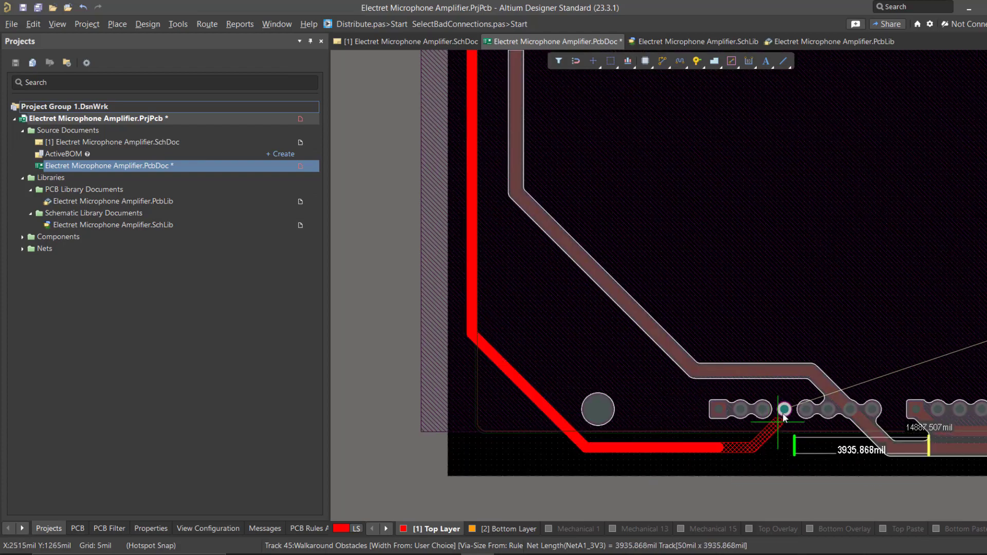
click(778, 425)
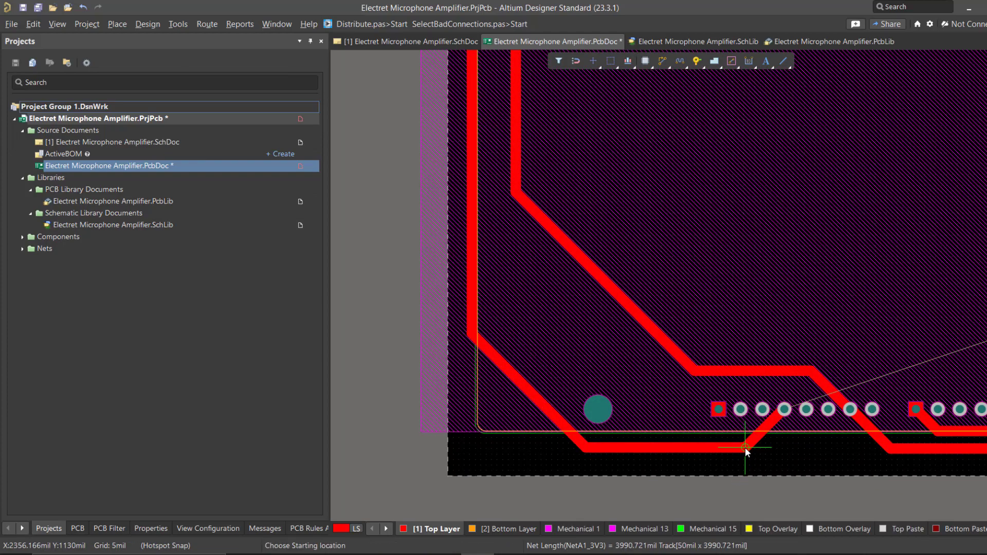
Route the 50 mil NetA1_3V3 Top Layer track below the ground track and up to U1's rightmost pad.
click(909, 464)
right_drag(986, 459, 751, 253)
right_drag(887, 221, 843, 488)
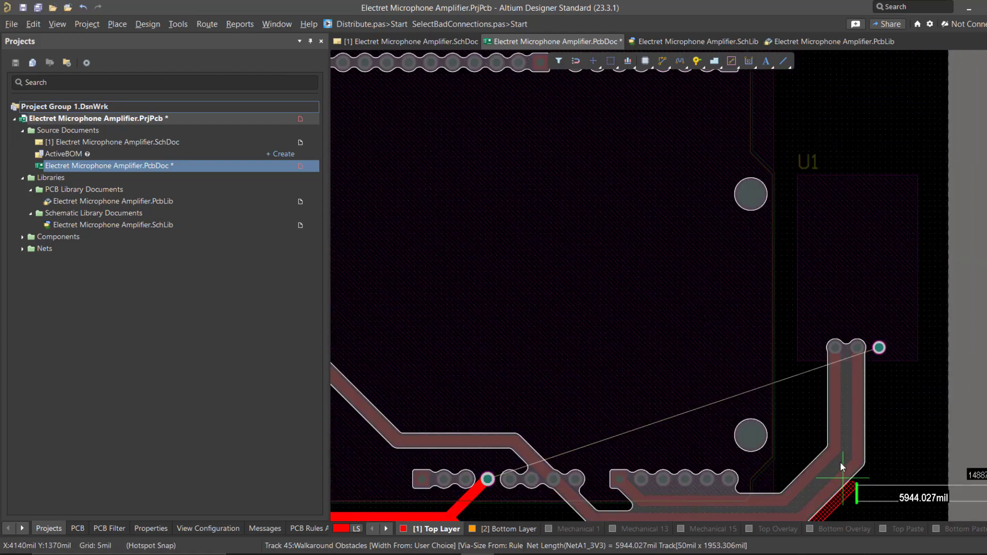
click(880, 348)
Move the diagonal NetA1_3V3 segment so the Arduino's 3V3 pad drops vertically onto the horizontal track near the board's lower edge.
right_drag(499, 456, 678, 387)
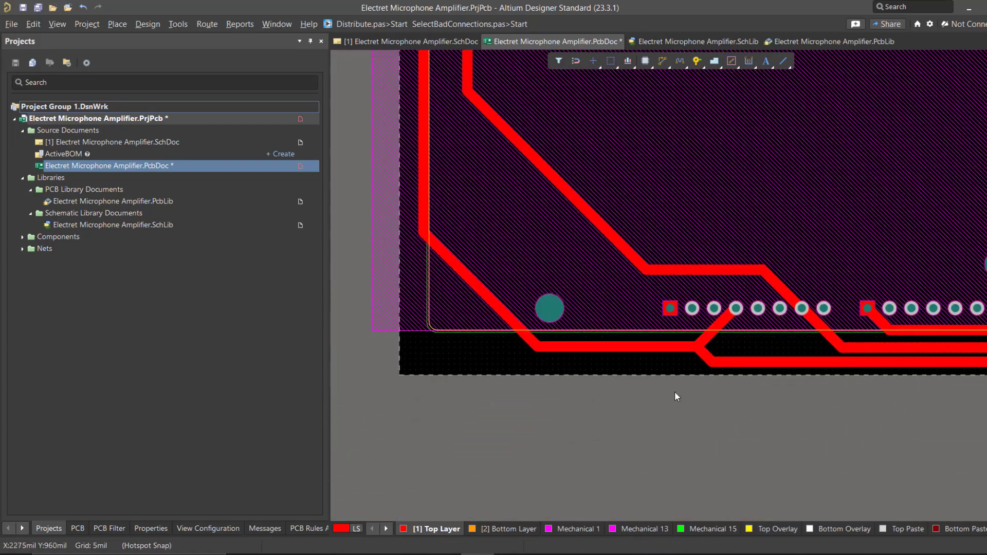
ctrl+scroll(677, 387, up, 4)
mouse_move(697, 300)
mouse_down()
mouse_move(775, 326)
mouse_move(761, 280)
mouse_move(780, 303)
mouse_move(823, 300)
mouse_move(841, 265)
mouse_move(827, 272)
mouse_move(827, 334)
mouse_move(834, 329)
mouse_up()
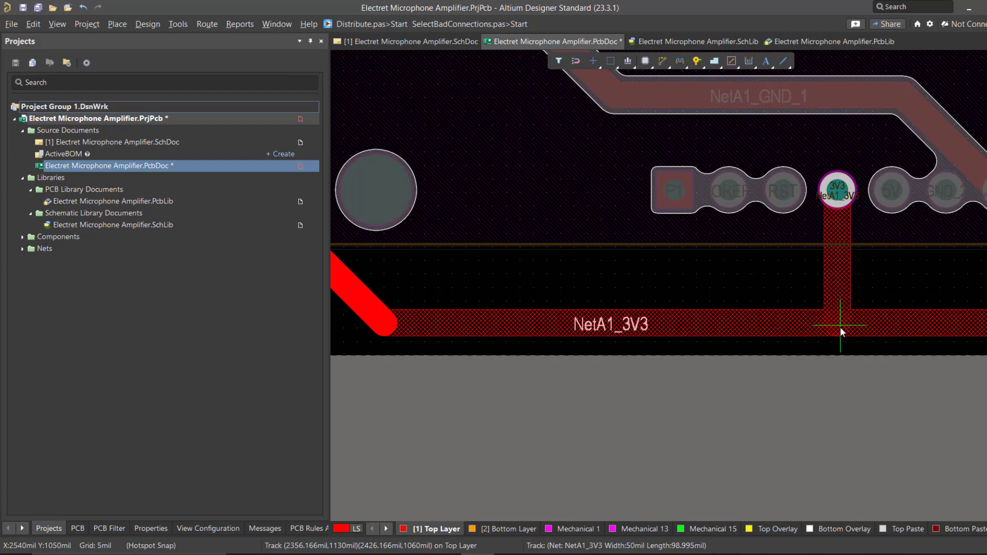
drag(843, 328, 843, 328)
ctrl+scroll(827, 310, up, 2)
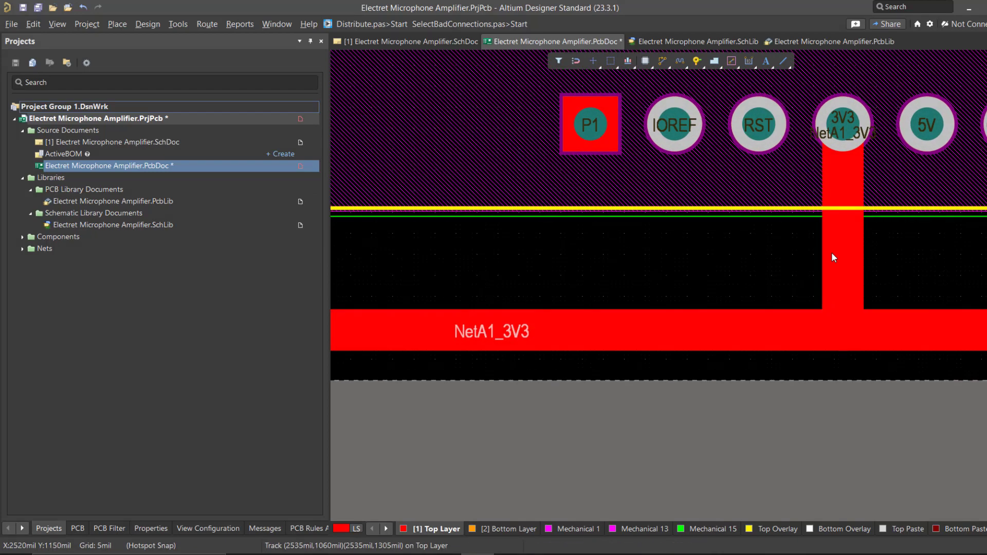
Try a diagonal NetA1_3V3 track between the vertical 3V3 branch and the horizontal track, and undo it.
key(ctrl+w)
click(833, 253)
click(795, 323)
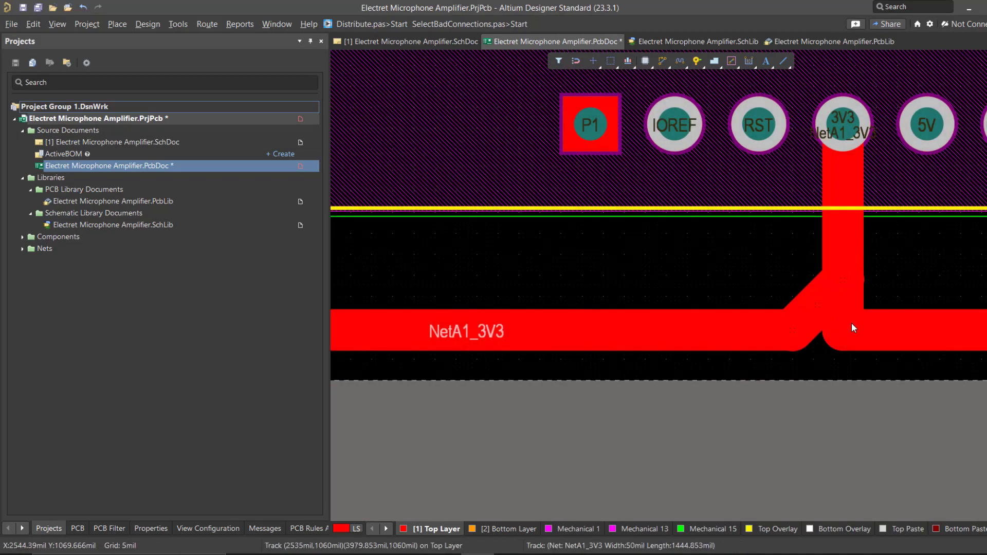
key(ctrl+z)
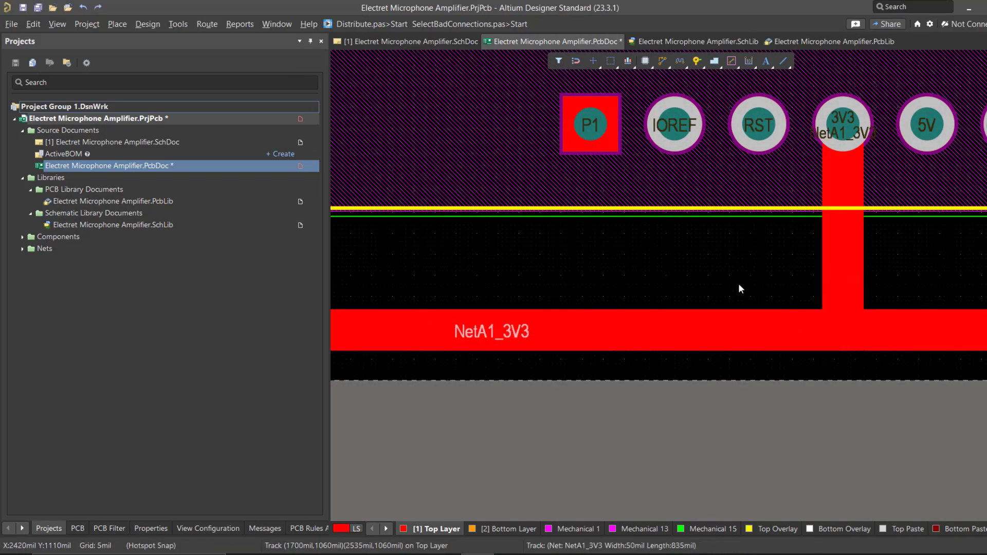
Examine the fully routed board in 3D from an angle, and return to the 2D layout.
ctrl+scroll(752, 288, down, 6)
ctrl+scroll(591, 267, up, 1)
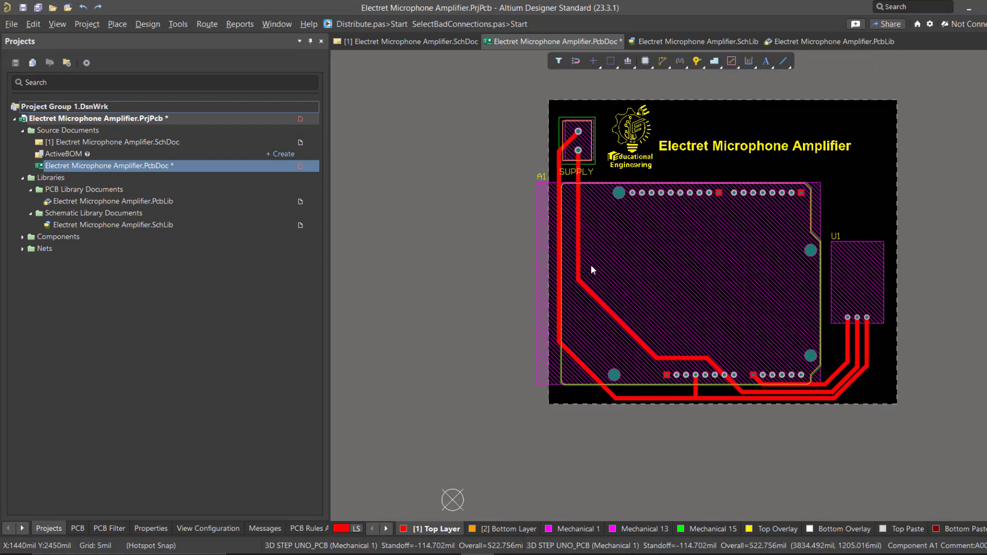
key(3)
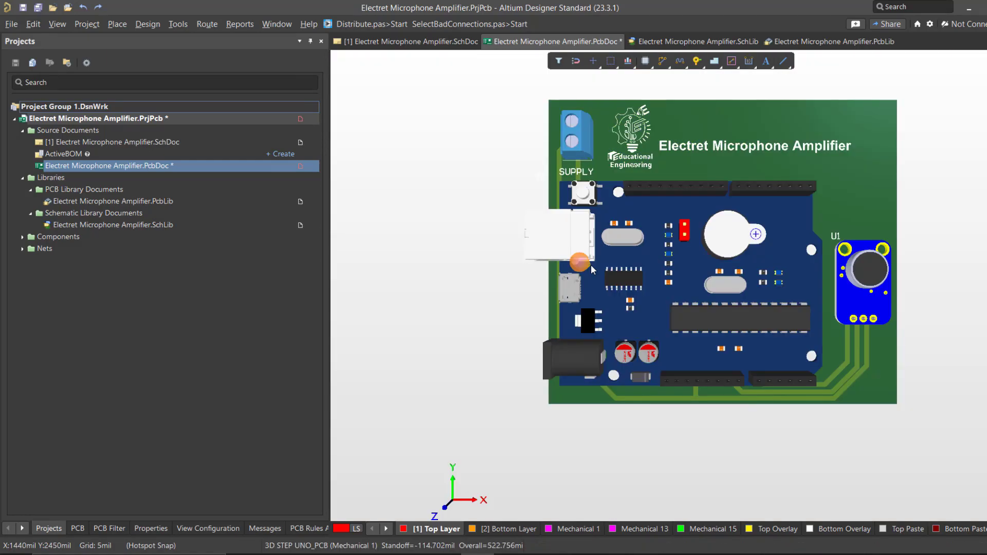
shift+right_drag(633, 258, 672, 328)
key(2)
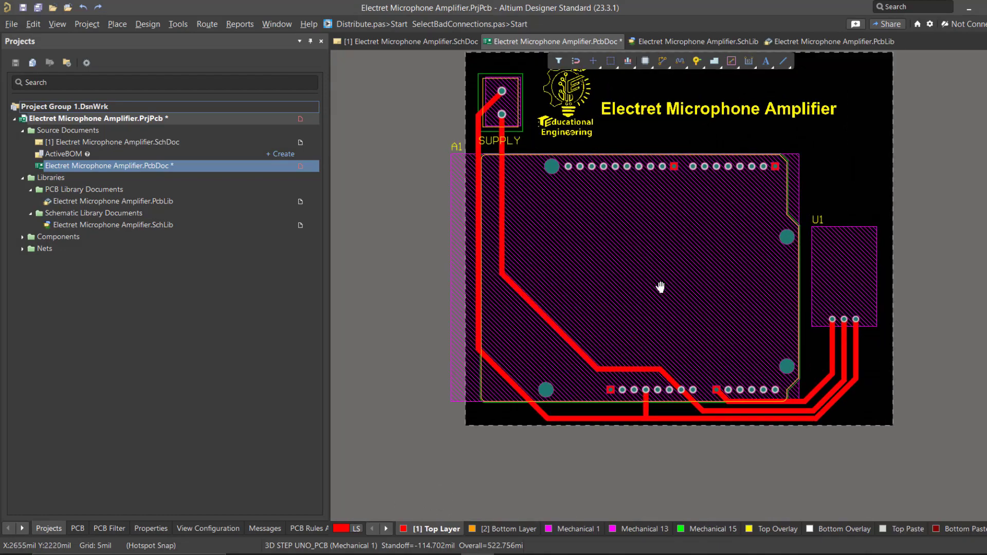
Show the board in 3D and set the top solder mask's realistic colour to a custom bright green.
key(3)
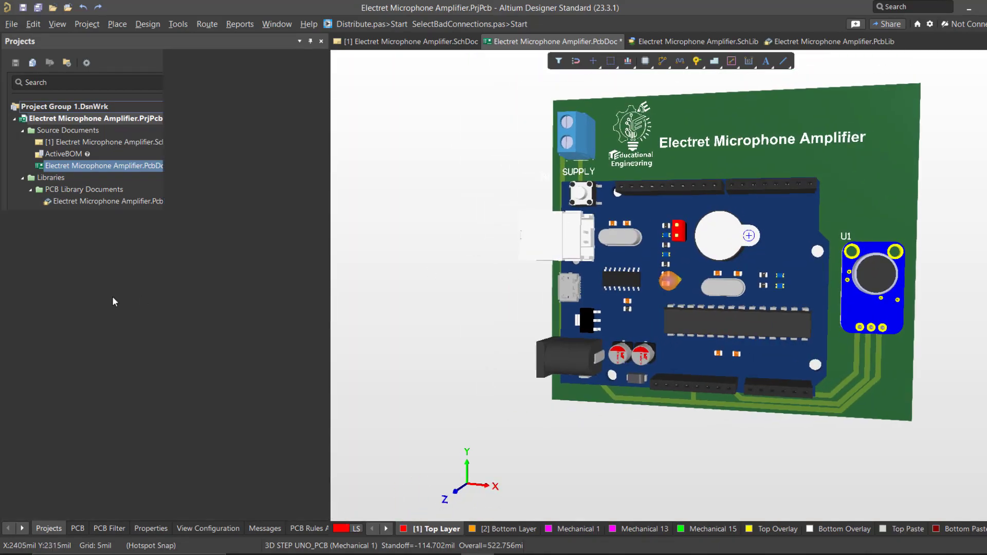
key(l)
scroll(100, 231, down, 3)
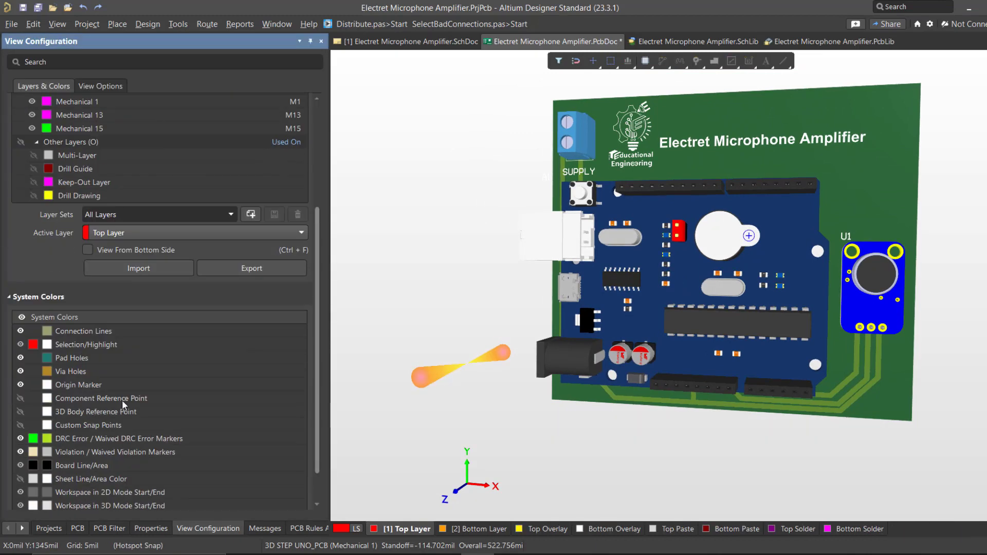
scroll(97, 202, up, 3)
click(101, 86)
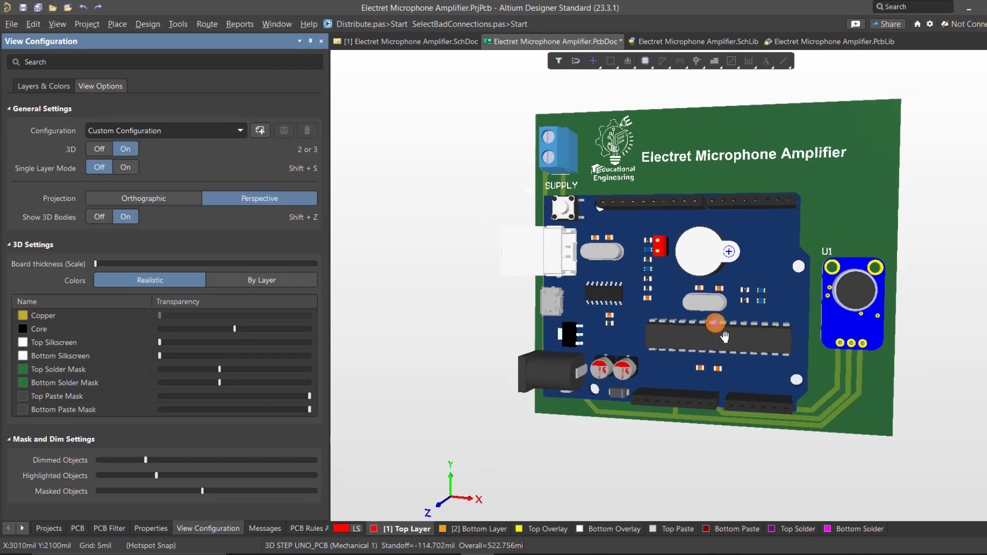
click(22, 370)
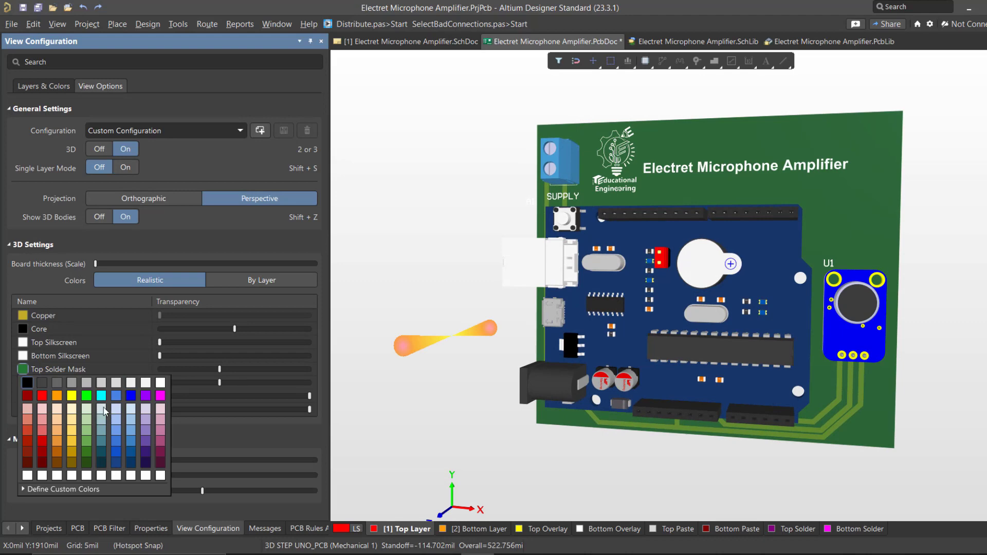
click(63, 489)
drag(162, 203, 162, 196)
click(78, 354)
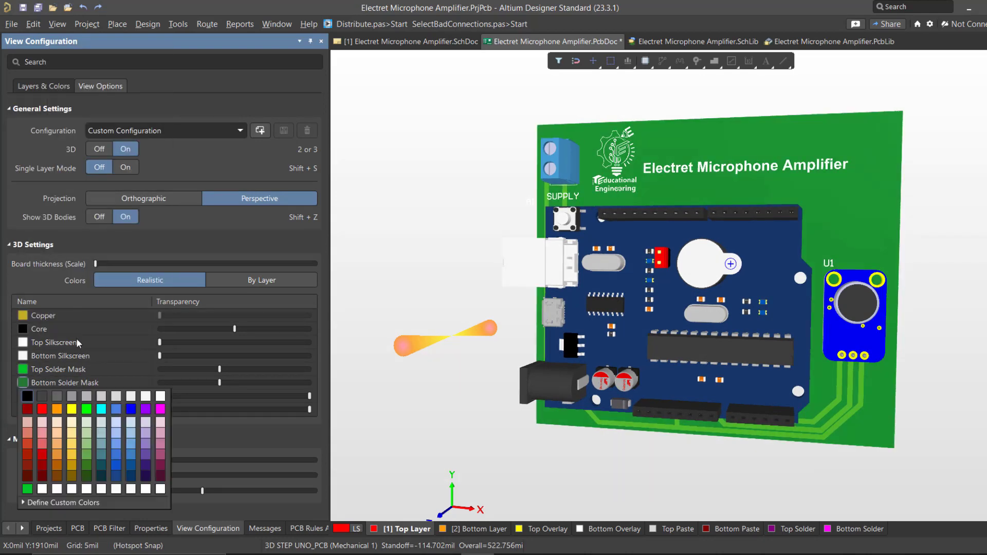
Apply the same custom bright green to the bottom solder mask and tilt the 3D board to check it.
click(25, 396)
click(30, 489)
shift+right_drag(612, 356, 697, 360)
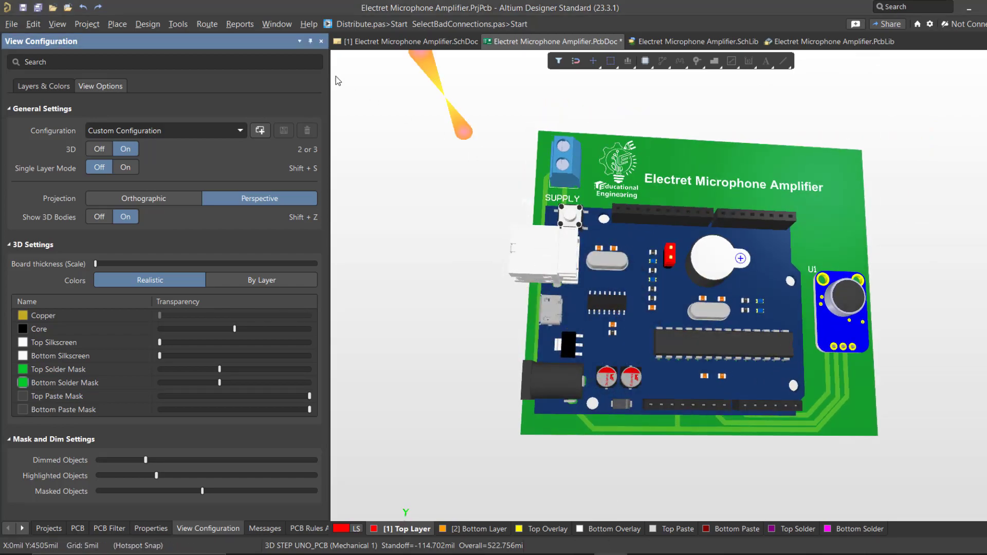